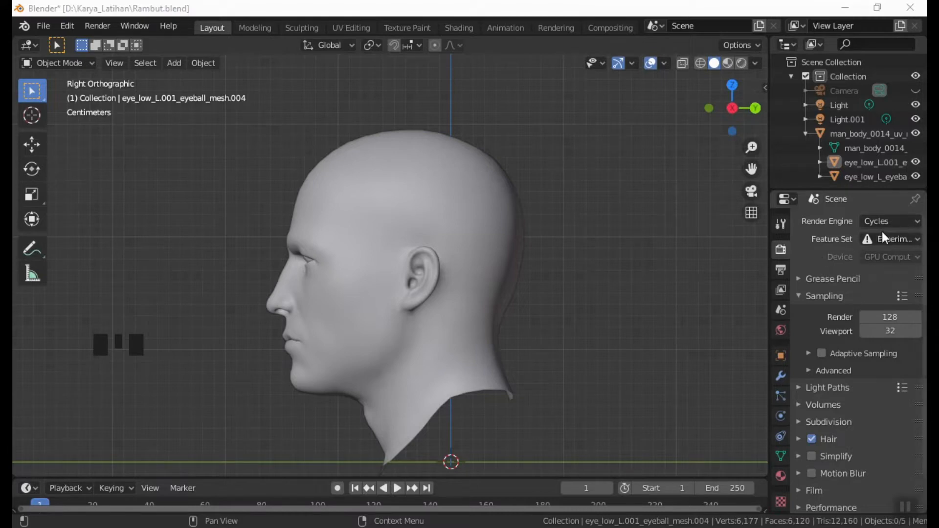
# Step: Select the head mesh, enter Edit Mode on it and turn on X-ray display to reach faces on both sides
pyautogui.click(782, 457)
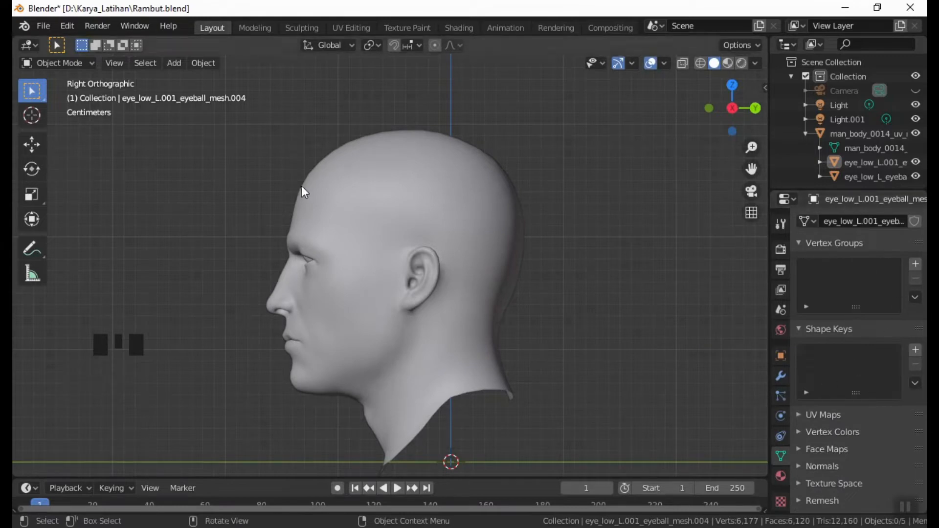
pyautogui.click(365, 193)
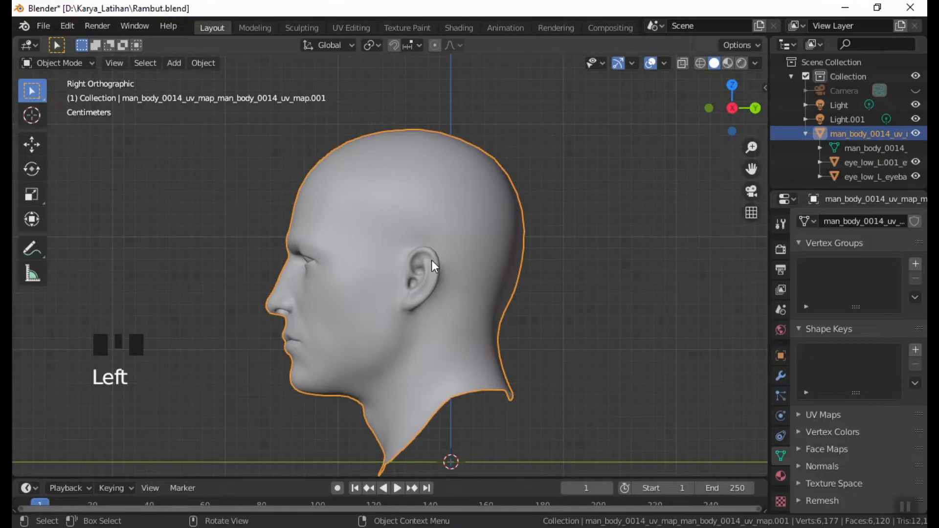
pyautogui.click(74, 63)
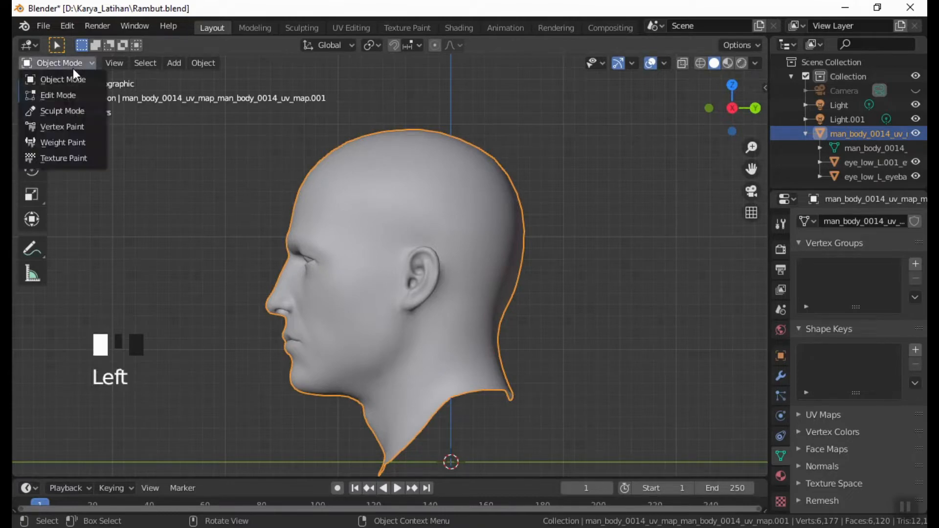
pyautogui.click(58, 94)
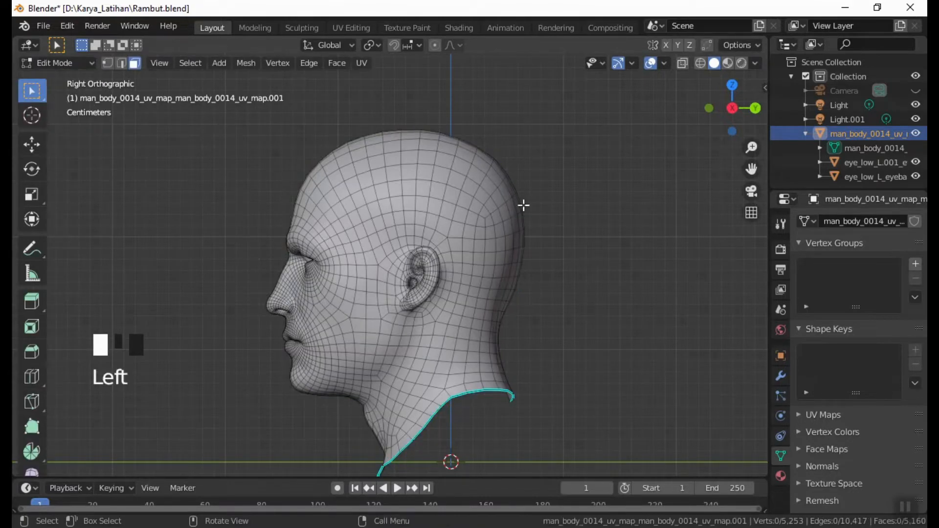
pyautogui.click(682, 64)
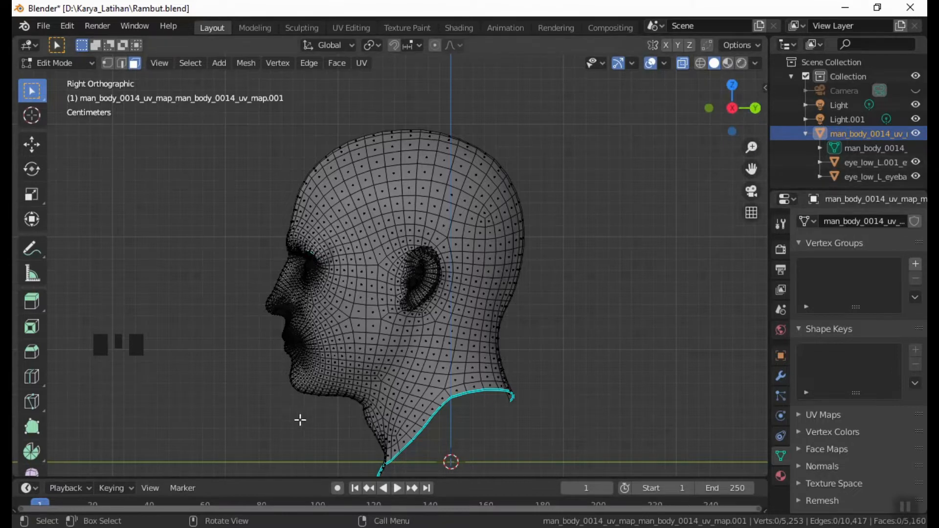
# Step: Circle-select the beard faces from the sideburns in front of the ears along the jaw to the chin, and turn X-ray off
pyautogui.scroll(2, 299, 421)
pyautogui.keyDown('shift'); pyautogui.moveTo(348, 420); pyautogui.dragTo(405, 392, button='middle'); pyautogui.keyUp('shift')
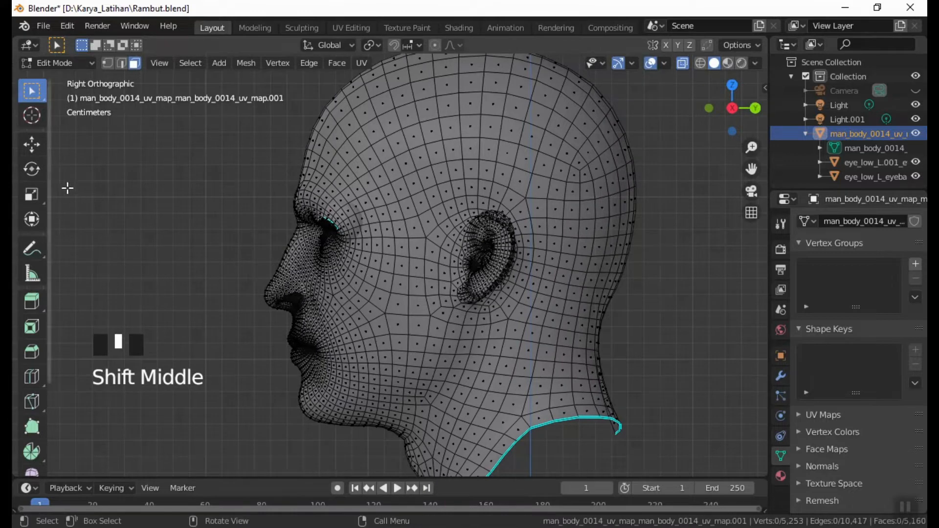
pyautogui.press('c')
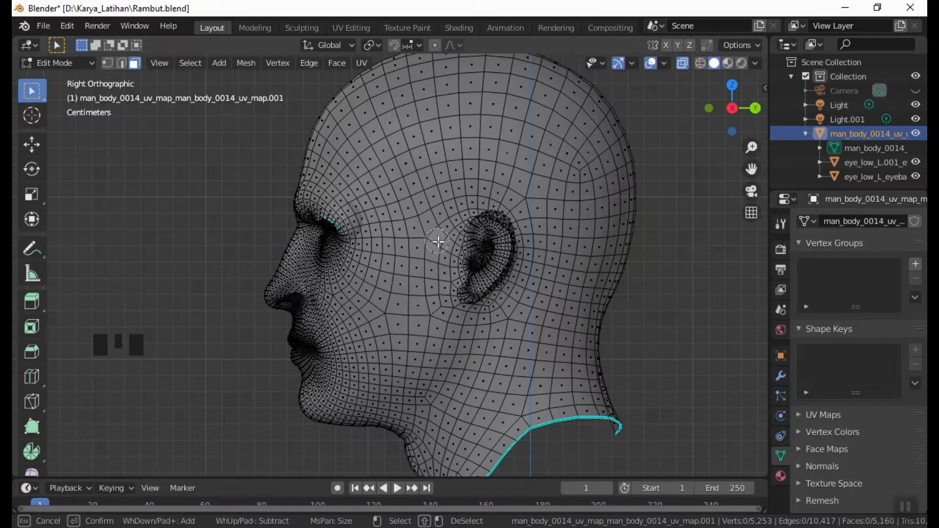
pyautogui.moveTo(440, 243)
pyautogui.mouseDown()
pyautogui.moveTo(421, 345)
pyautogui.moveTo(383, 396)
pyautogui.moveTo(362, 414)
pyautogui.moveTo(312, 407)
pyautogui.moveTo(387, 365)
pyautogui.moveTo(403, 335)
pyautogui.moveTo(328, 413)
pyautogui.moveTo(387, 315)
pyautogui.moveTo(397, 307)
pyautogui.moveTo(422, 314)
pyautogui.mouseUp()
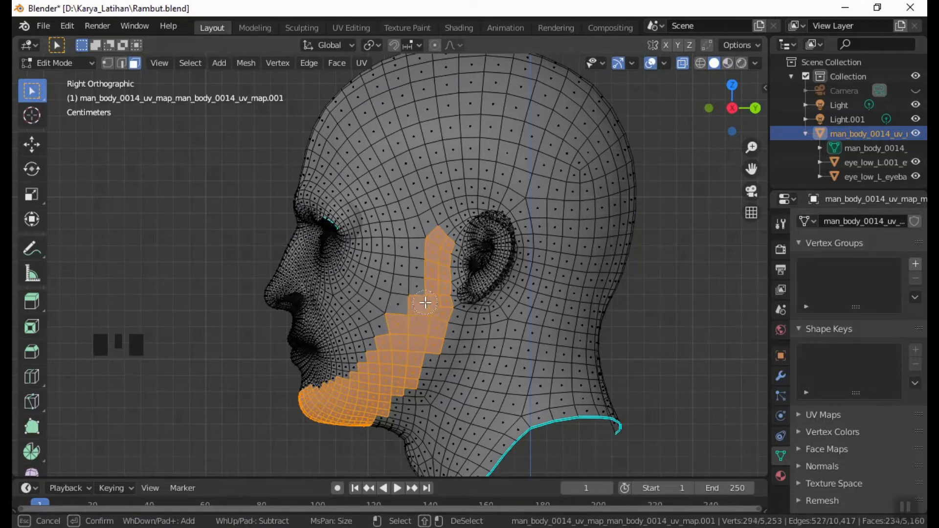
pyautogui.moveTo(420, 329)
pyautogui.mouseDown()
pyautogui.moveTo(383, 430)
pyautogui.moveTo(403, 377)
pyautogui.moveTo(397, 390)
pyautogui.mouseUp()
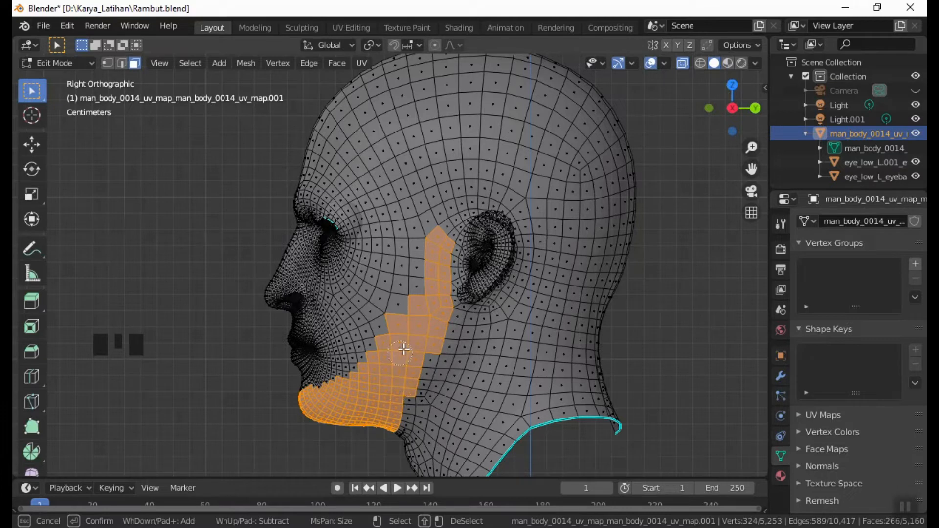
pyautogui.press('Escape')
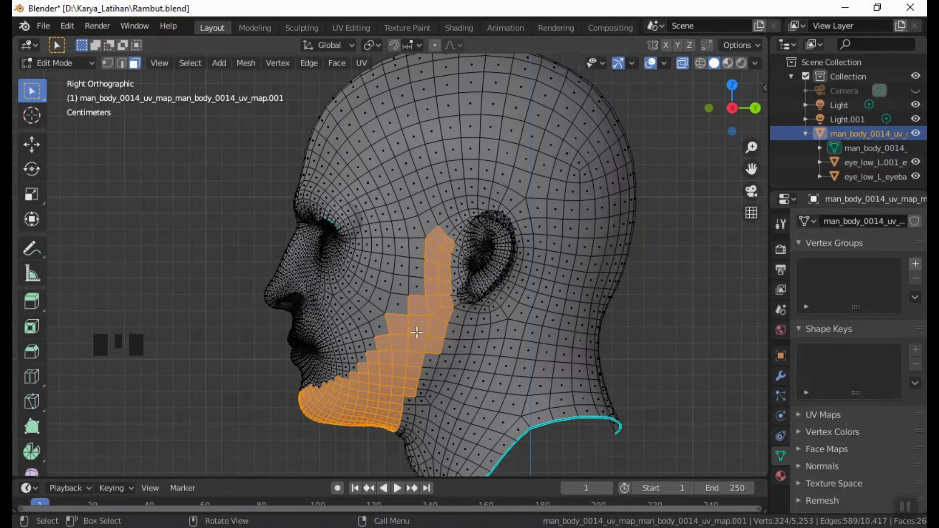
pyautogui.click(683, 63)
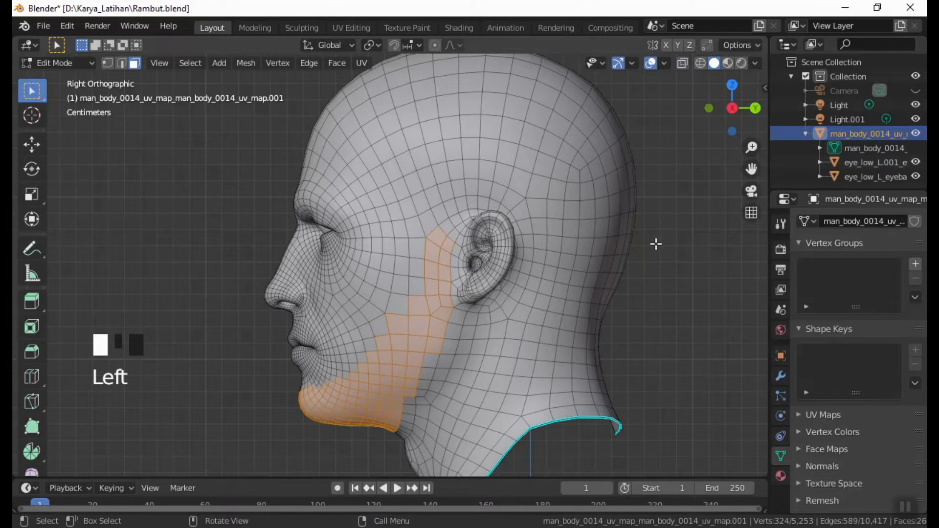
# Step: Create a vertex group on the head mesh and name it JENGGOT - HAIR
pyautogui.press('KP_1')
pyautogui.keyDown('shift'); pyautogui.moveTo(236, 285); pyautogui.dragTo(629, 279, button='middle'); pyautogui.keyUp('shift')
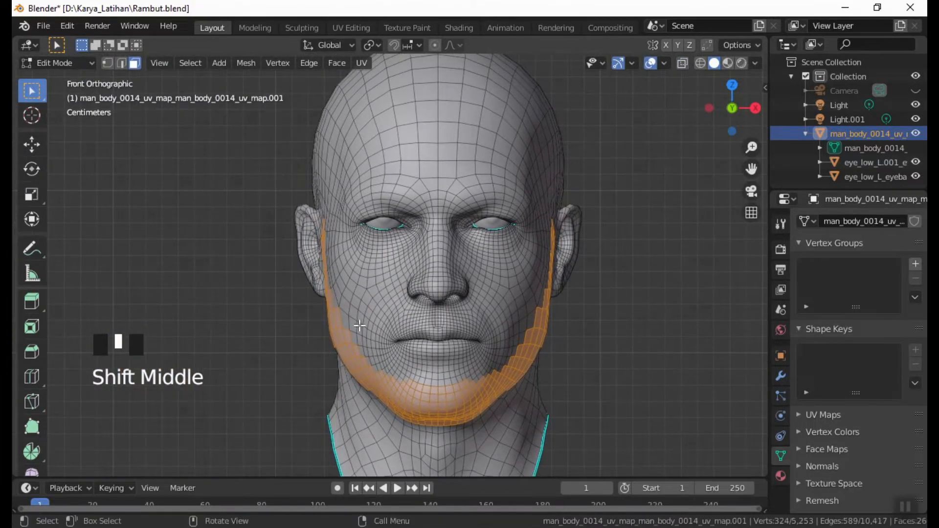
pyautogui.click(916, 263)
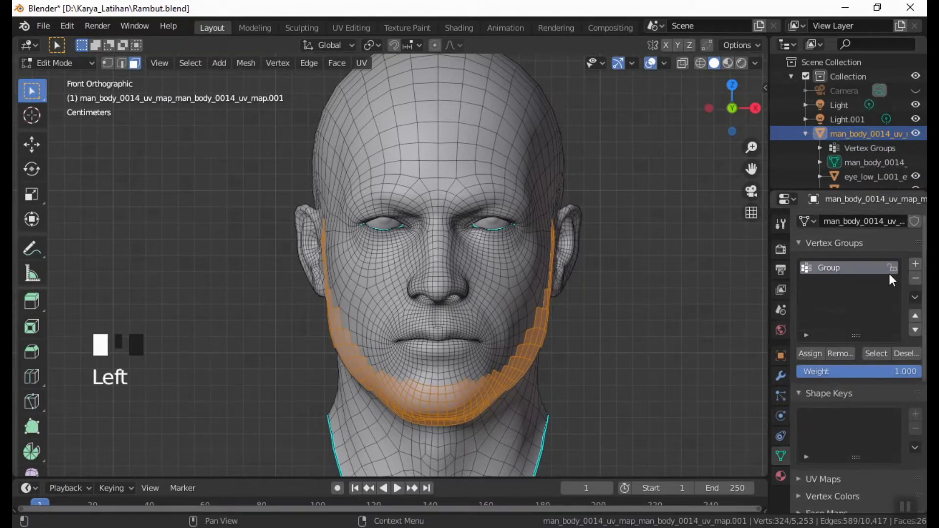
pyautogui.click(848, 270)
pyautogui.doubleClick(837, 269)
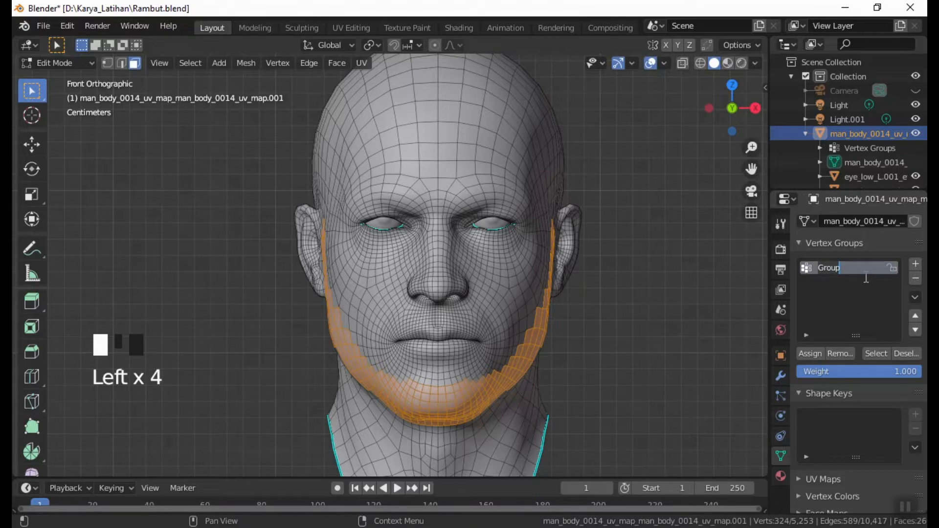
pyautogui.write('JENGGOT -')
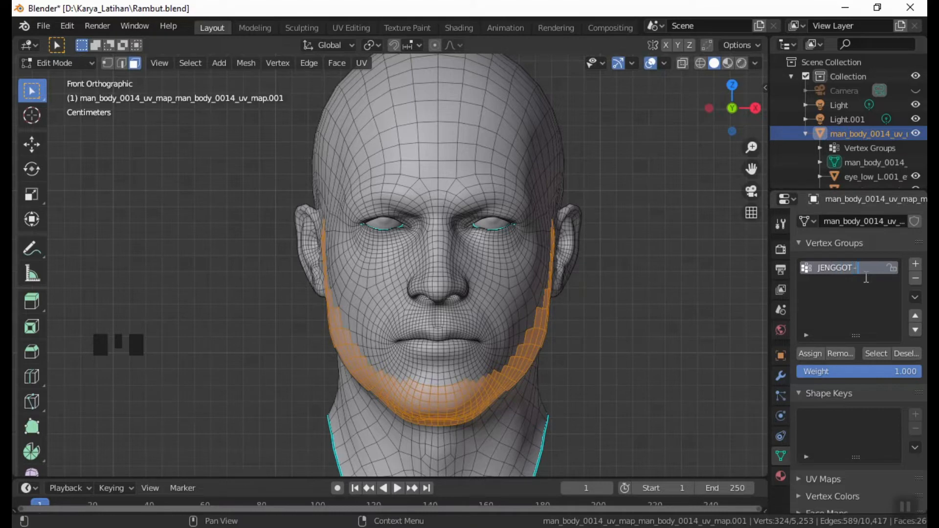
pyautogui.write(' HAIR')
pyautogui.press('Return')
# Step: Assign the selected beard faces to the JENGGOT - HAIR vertex group and return to Object Mode
pyautogui.click(877, 354)
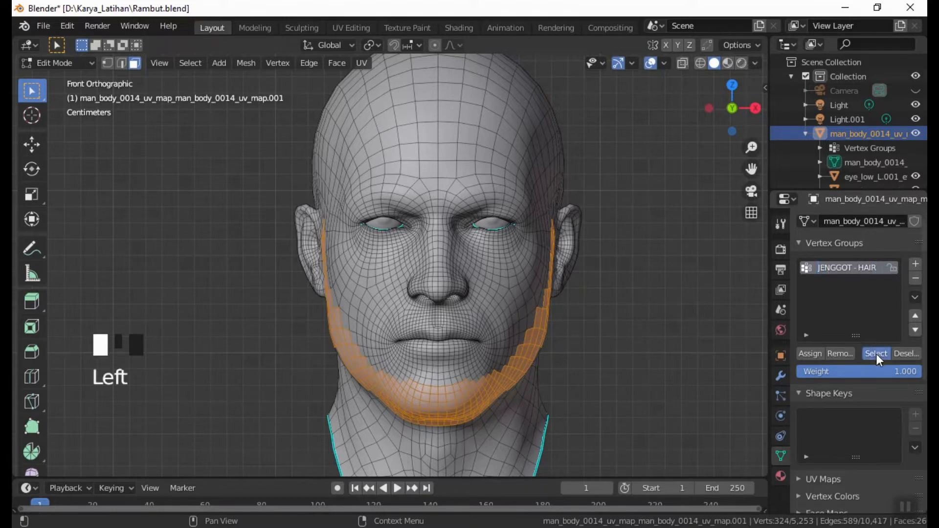
pyautogui.click(811, 355)
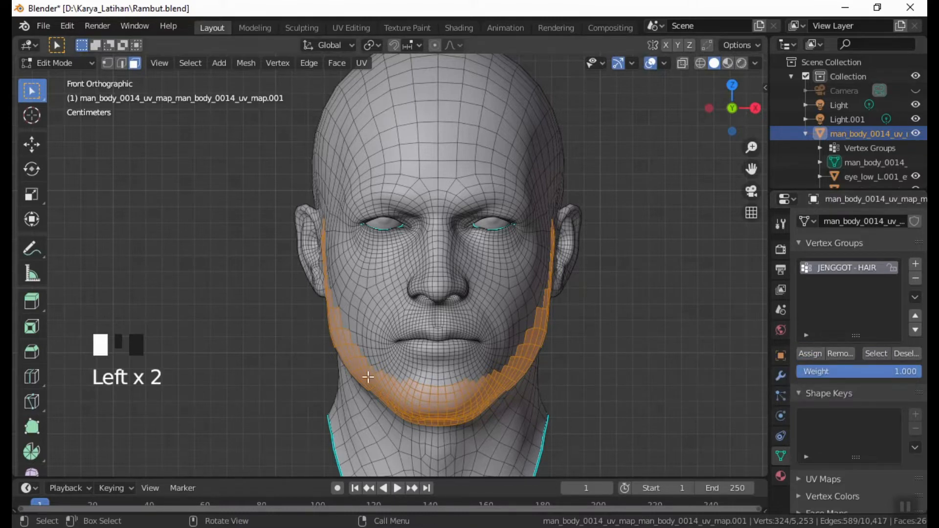
pyautogui.click(72, 63)
pyautogui.click(66, 80)
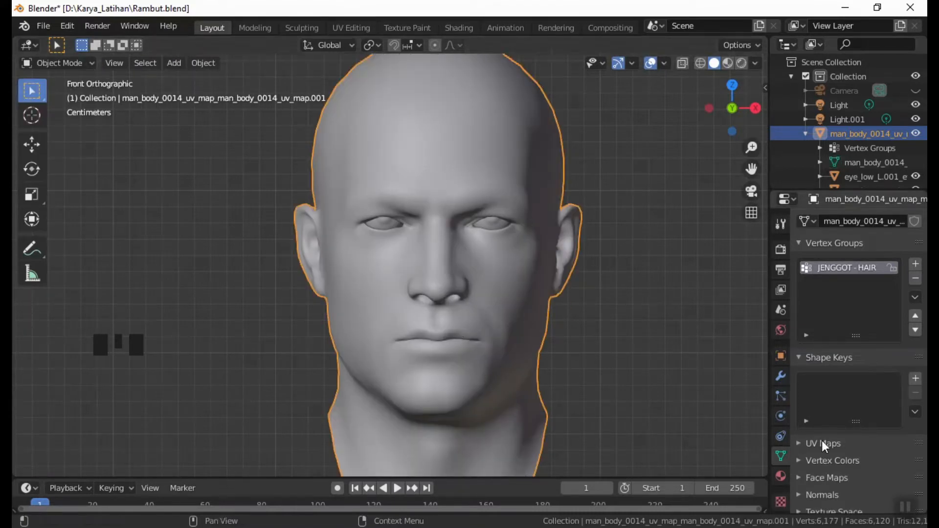
# Step: Add a particle system to the head mesh and set its type to Hair
pyautogui.click(781, 398)
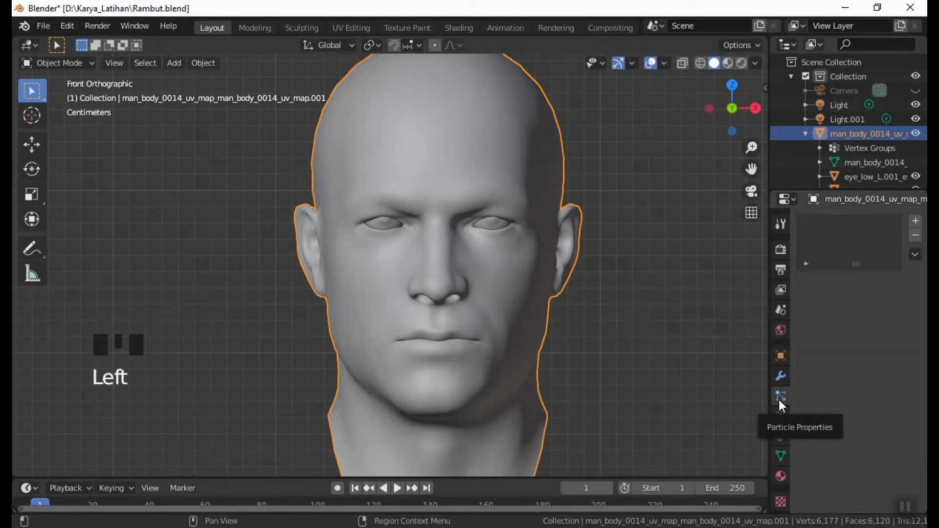
pyautogui.click(916, 221)
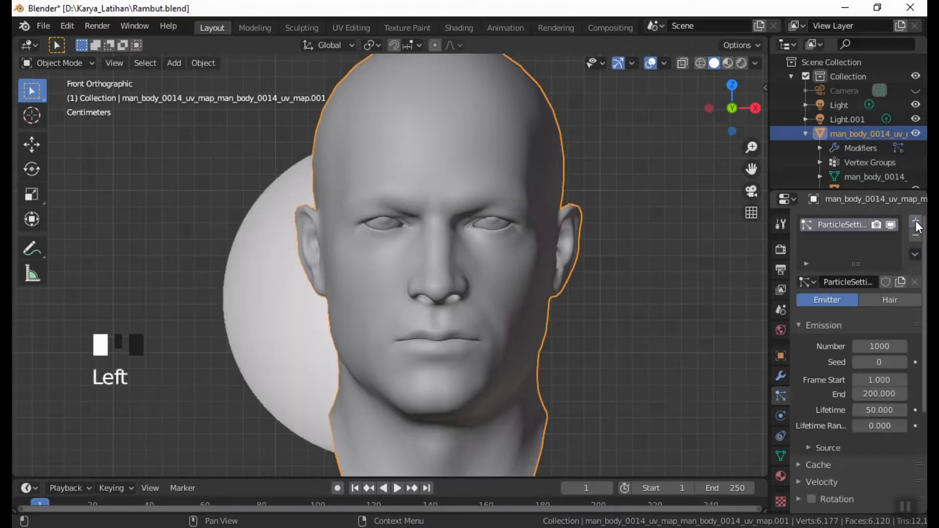
pyautogui.click(893, 300)
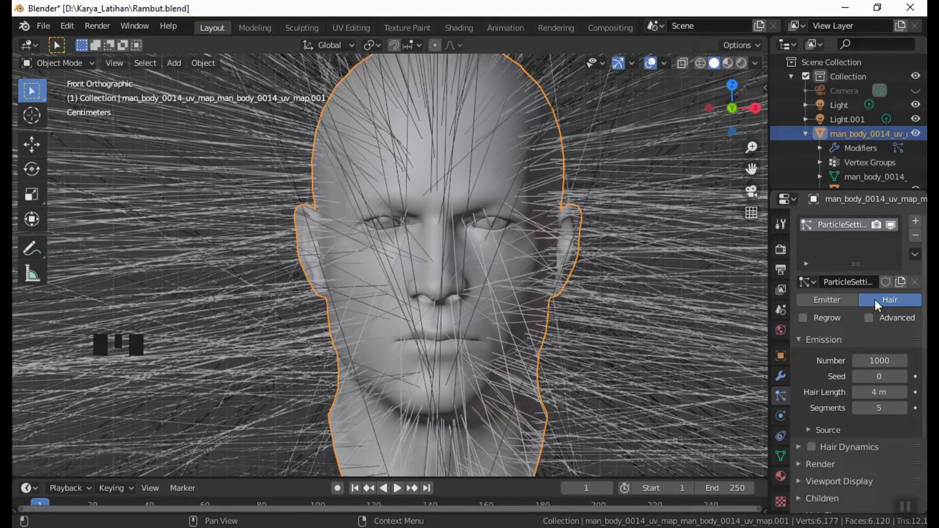
# Step: Set the Hair Length of the head's particle system to 0.01 m
pyautogui.click(880, 392)
pyautogui.press('BackSpace')
pyautogui.press('BackSpace')
pyautogui.press('BackSpace')
pyautogui.write('0.01')
pyautogui.press('Return')
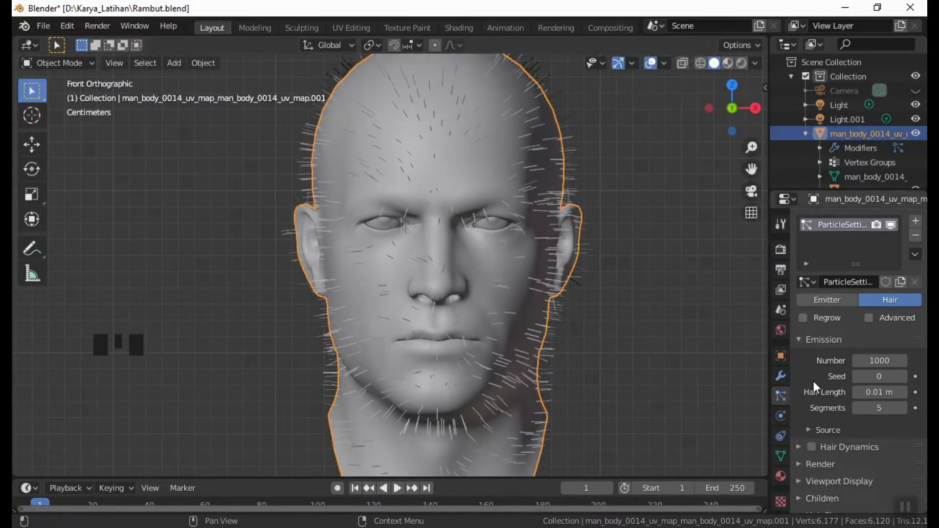
# Step: Use the JENGGOT - HAIR vertex group for both the Density and the Length of the hair particles
pyautogui.scroll(-10, 828, 421)
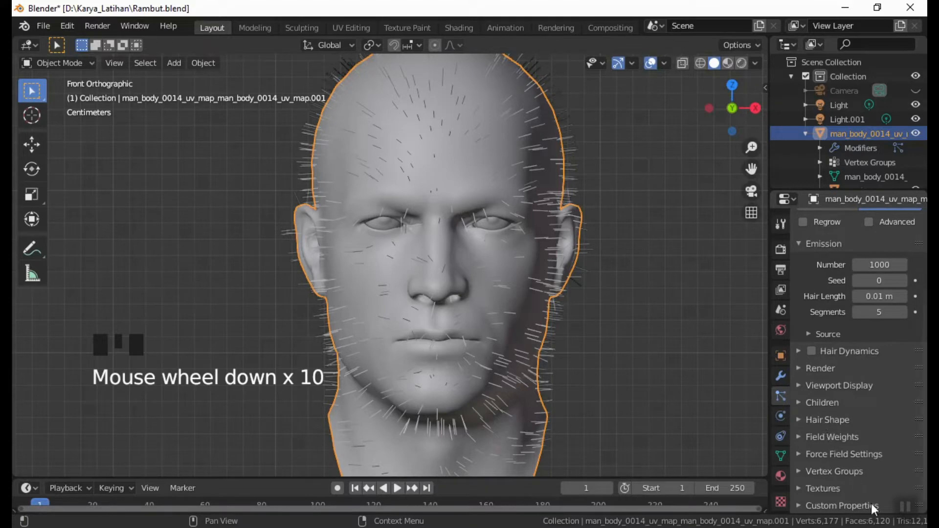
pyautogui.click(798, 472)
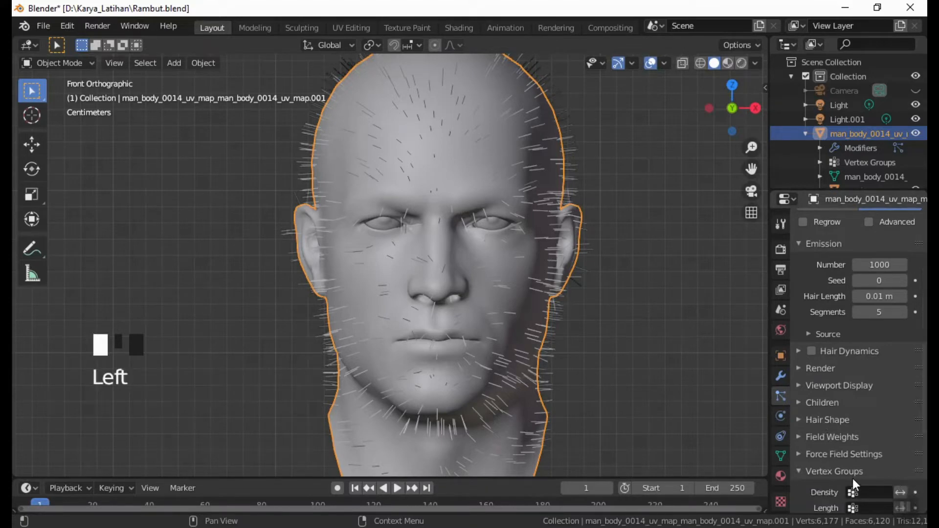
pyautogui.click(872, 490)
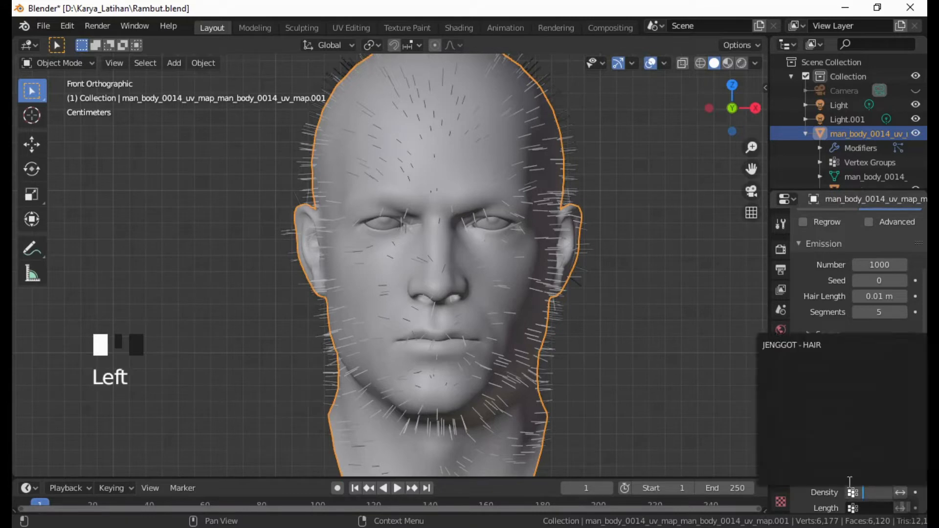
pyautogui.click(801, 344)
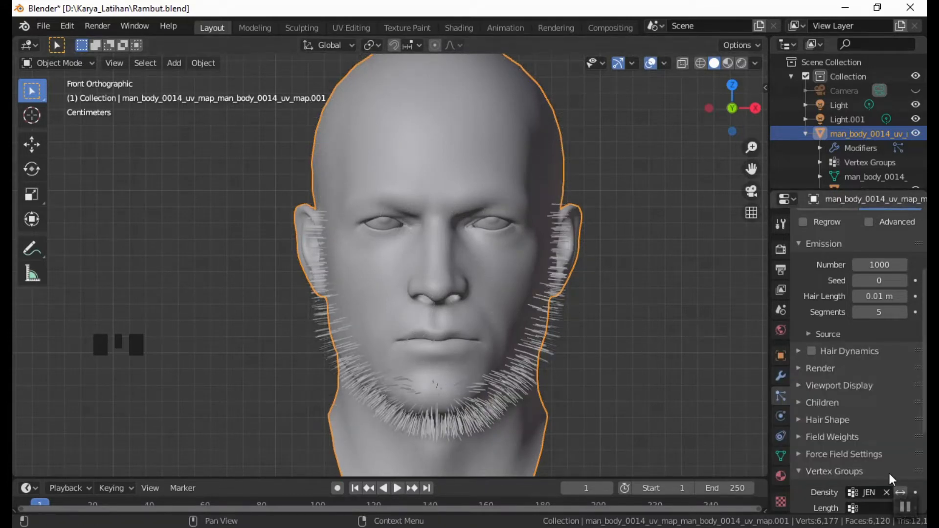
pyautogui.scroll(-2, 890, 480)
pyautogui.click(880, 449)
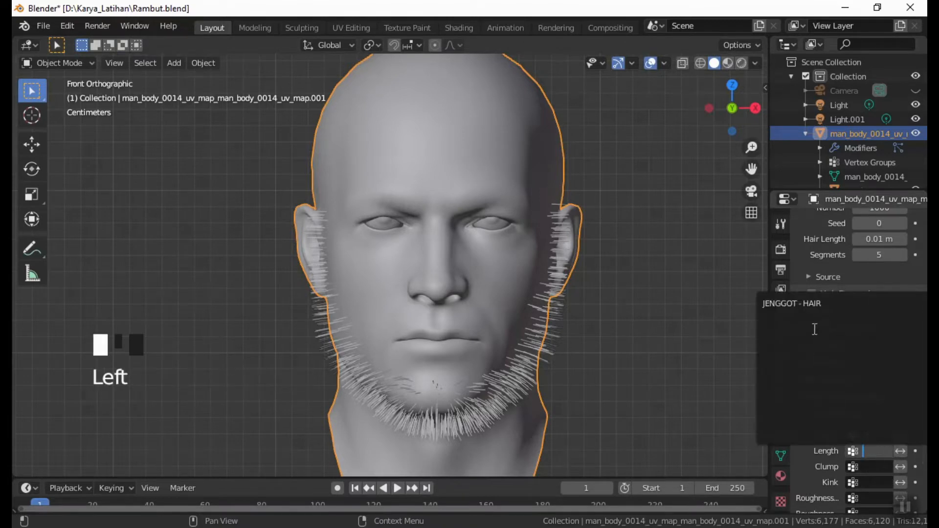
pyautogui.click(805, 301)
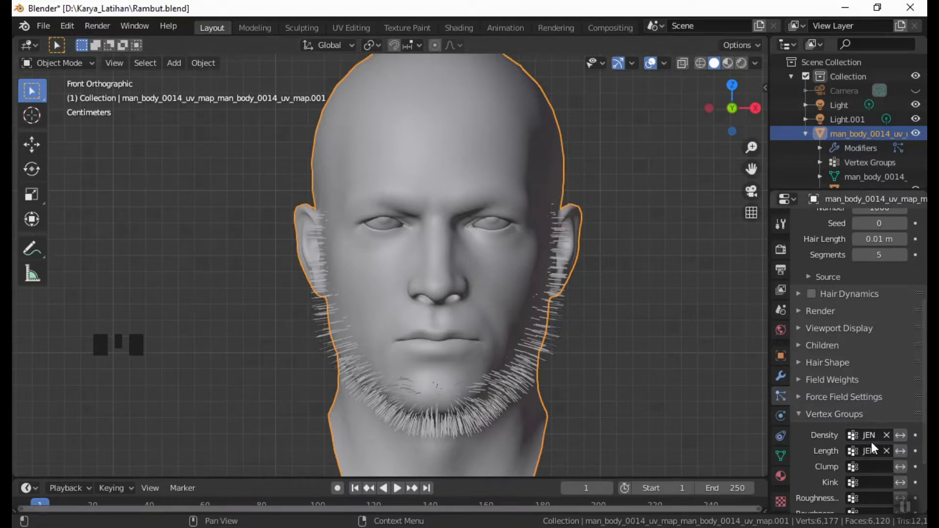
pyautogui.click(801, 415)
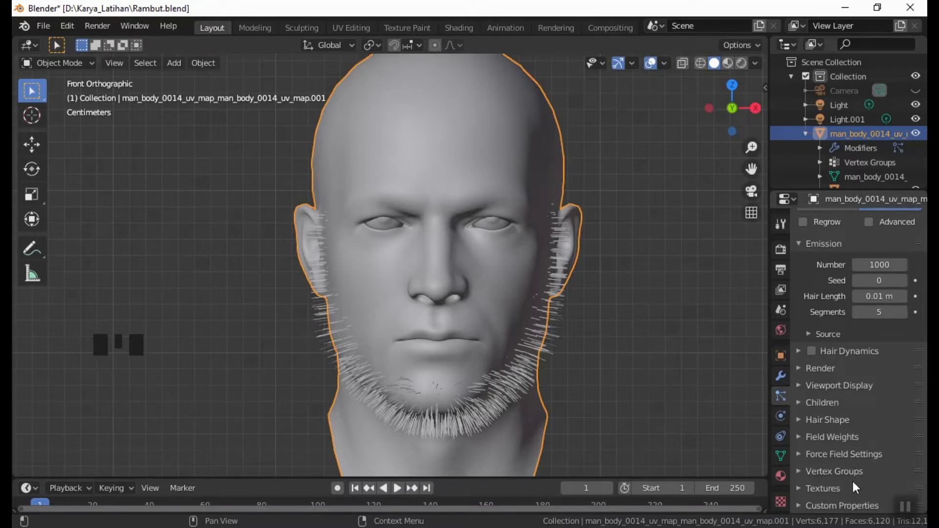
# Step: Set the root diameter in the particle system's Hair Shape settings to 0.03 m
pyautogui.scroll(-1, 850, 481)
pyautogui.click(800, 422)
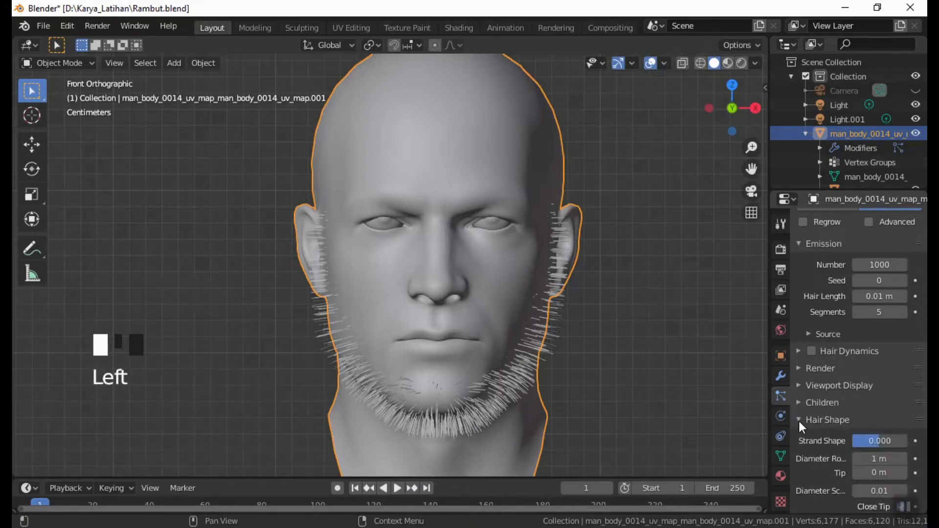
pyautogui.scroll(-2, 861, 427)
pyautogui.click(883, 408)
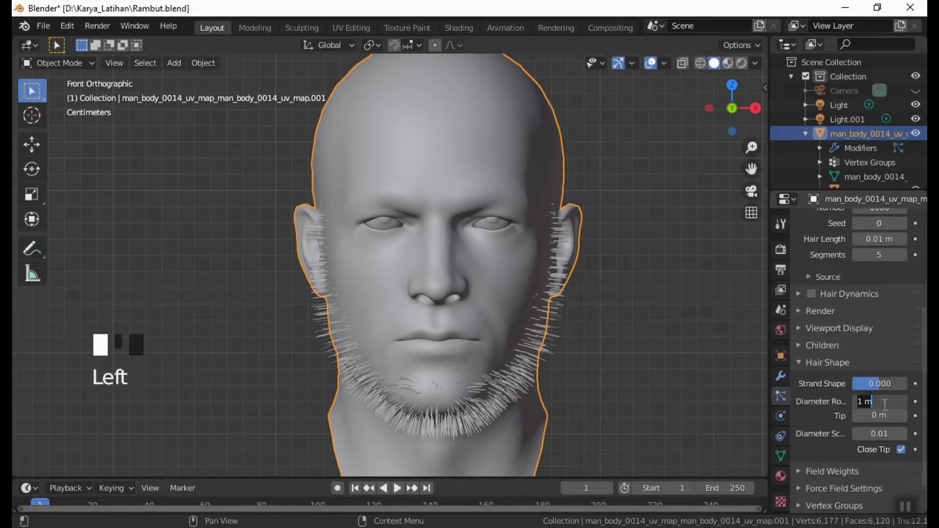
pyautogui.write('.0')
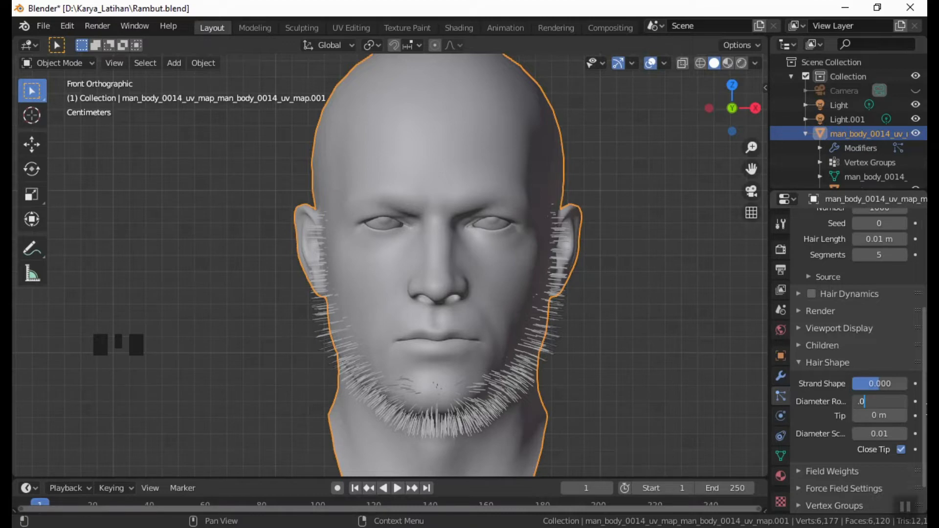
pyautogui.write('3')
pyautogui.press('Return')
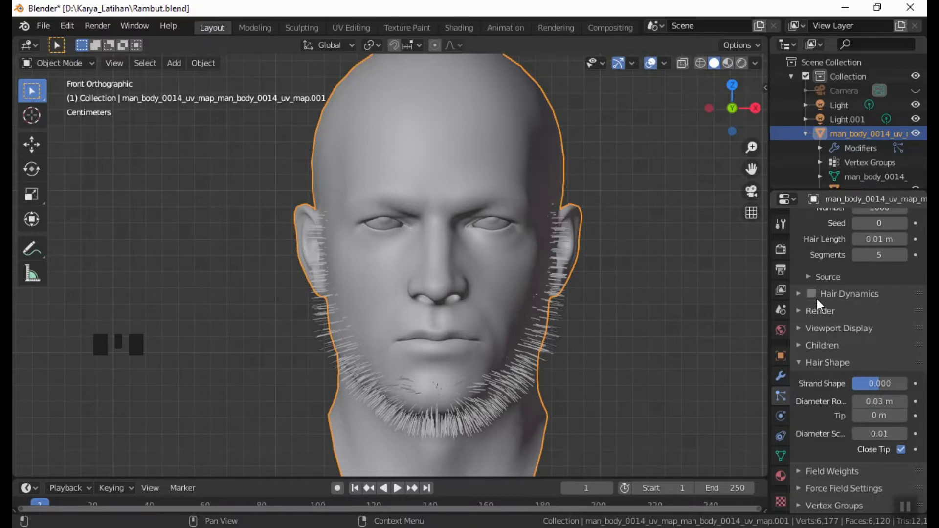
pyautogui.scroll(2, 818, 303)
pyautogui.click(801, 420)
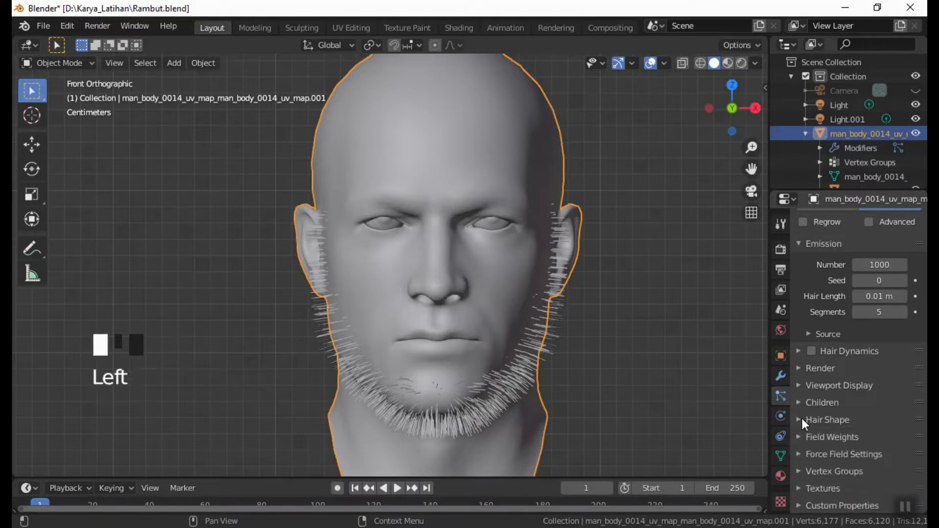
# Step: Set the Children of the beard's hair particle system to Interpolated
pyautogui.click(809, 403)
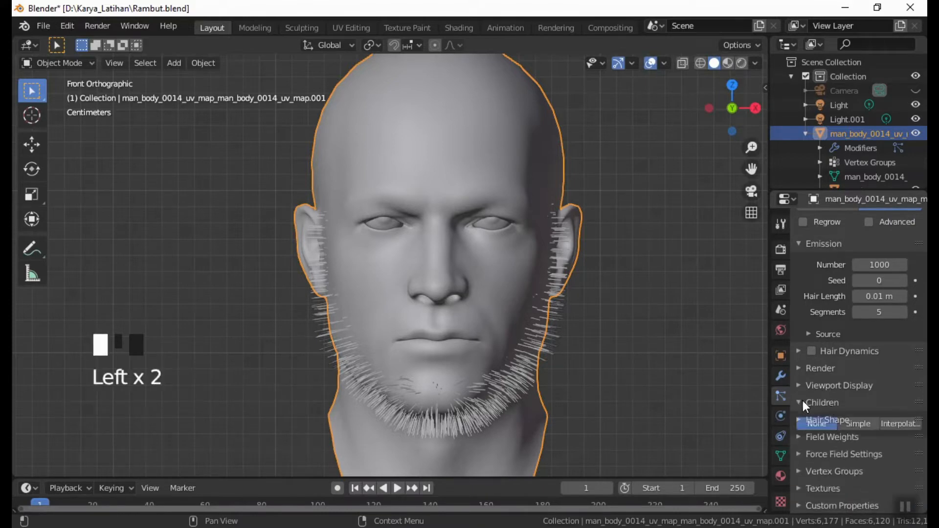
pyautogui.click(905, 424)
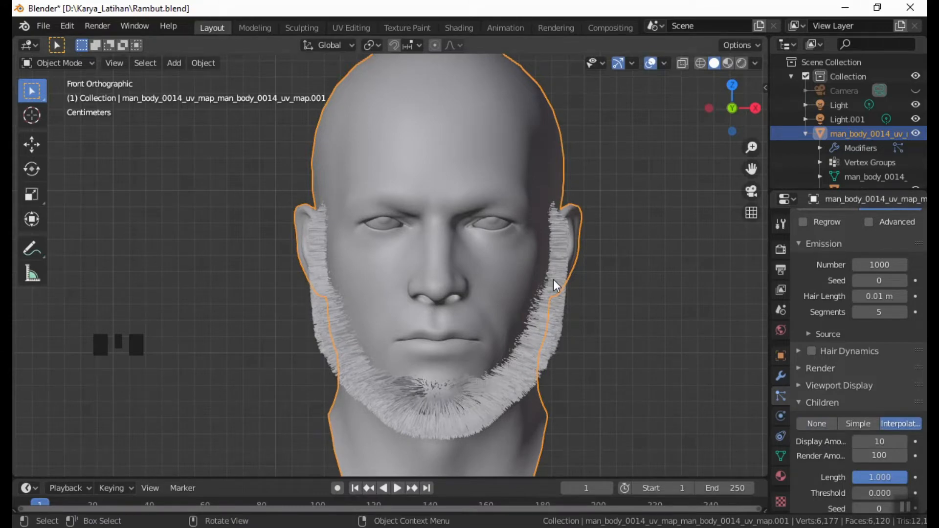
pyautogui.press('KP_3')
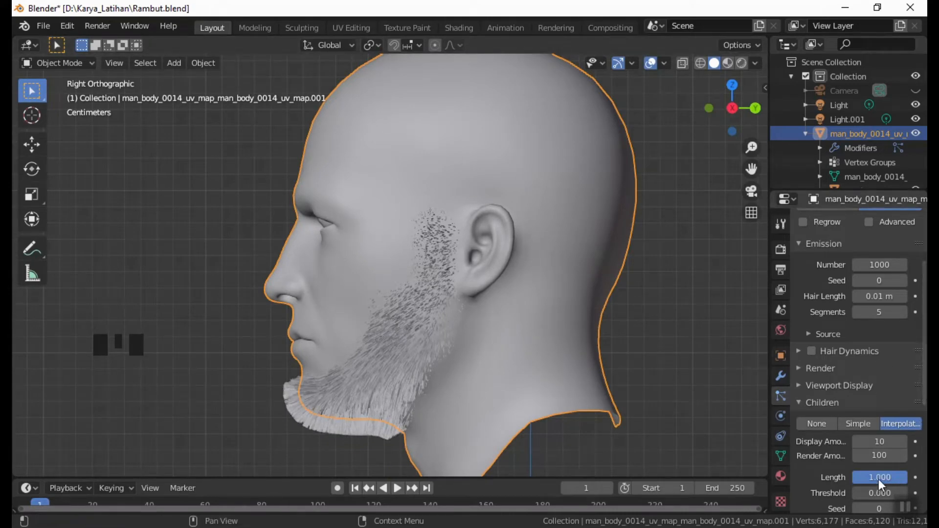
pyautogui.scroll(-2, 879, 453)
pyautogui.click(798, 345)
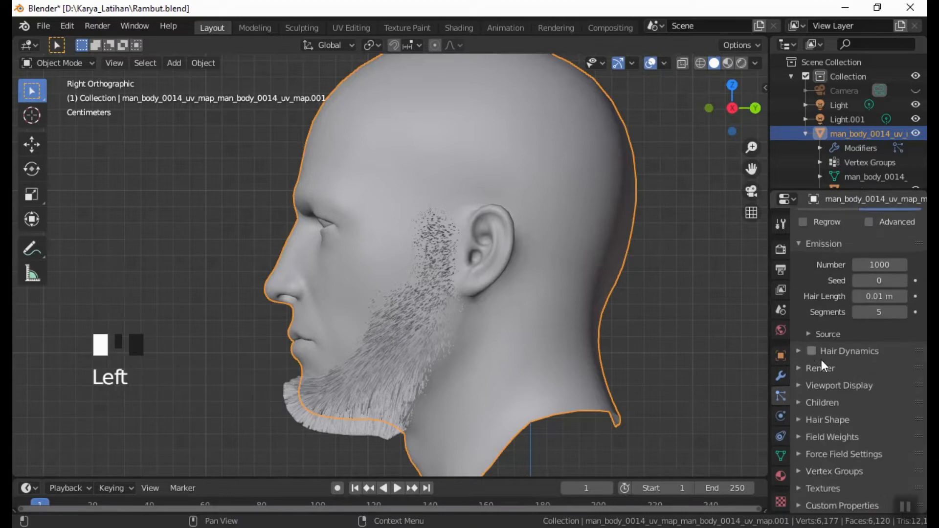
# Step: Set the path Steps in the hair particle system's Render settings to 4
pyautogui.click(803, 369)
pyautogui.scroll(-2, 899, 351)
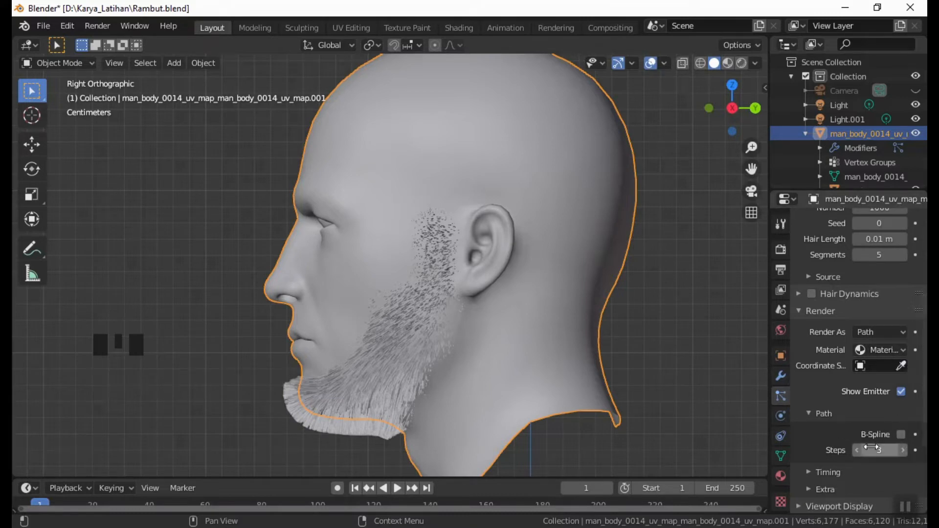
pyautogui.click(904, 450)
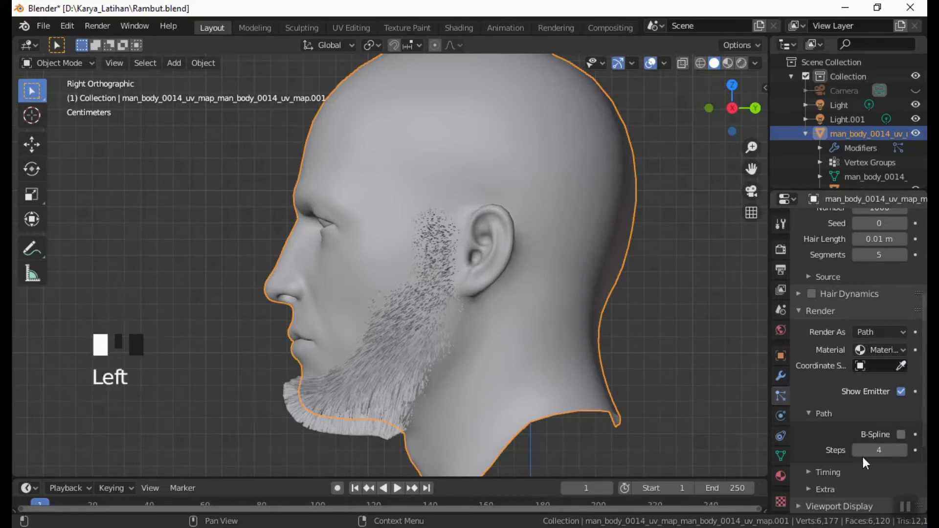
# Step: Try B-Spline interpolation on the hair path, playing the animation to check its effect on the beard
pyautogui.click(900, 434)
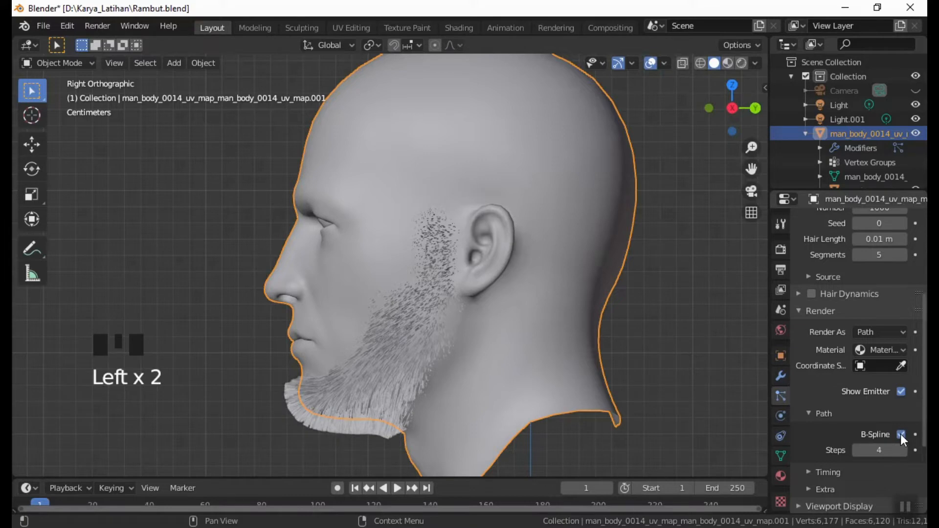
pyautogui.click(399, 490)
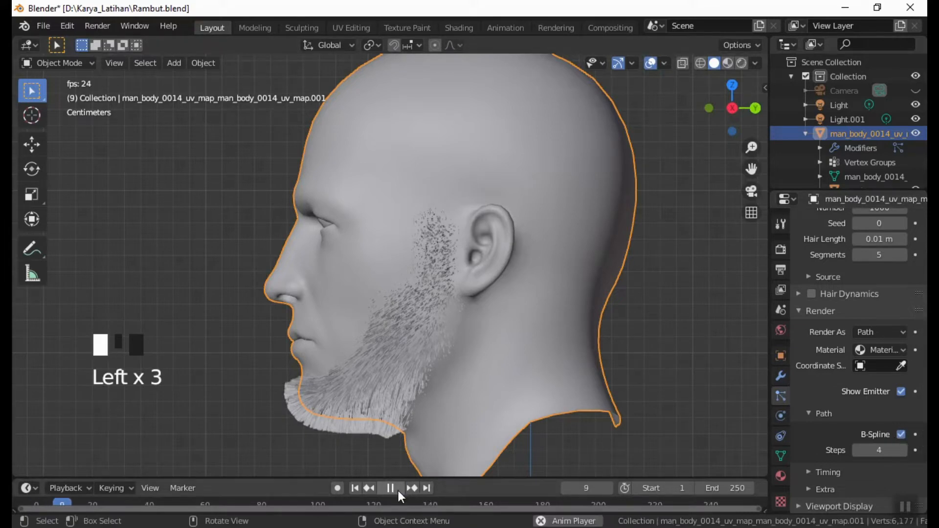
pyautogui.click(392, 488)
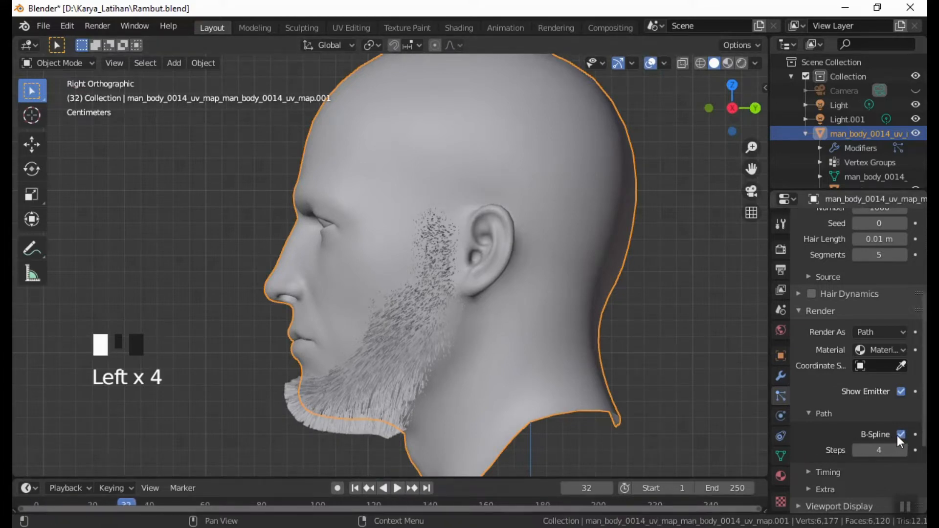
pyautogui.click(900, 435)
# Step: Play the animation from frame 1 with B-Spline off to check whether the beard hair moves
pyautogui.click(354, 488)
pyautogui.click(397, 488)
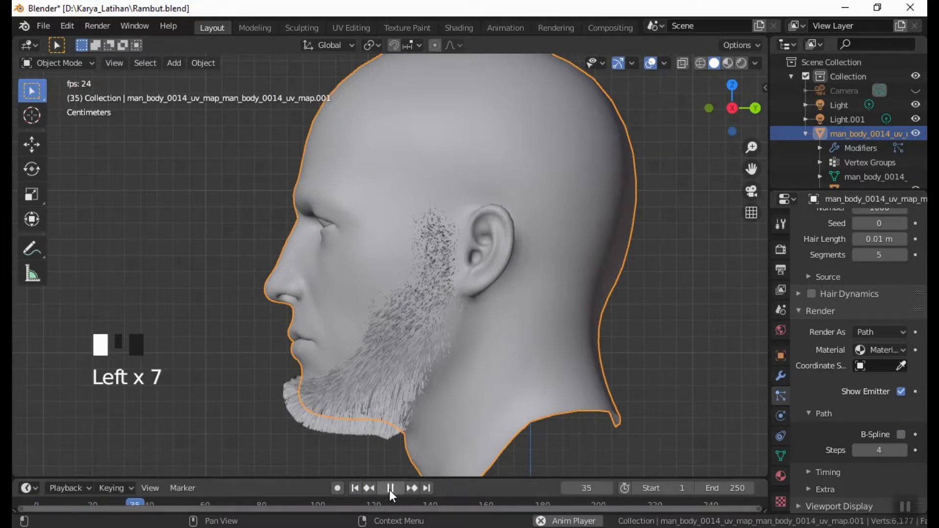
pyautogui.click(389, 489)
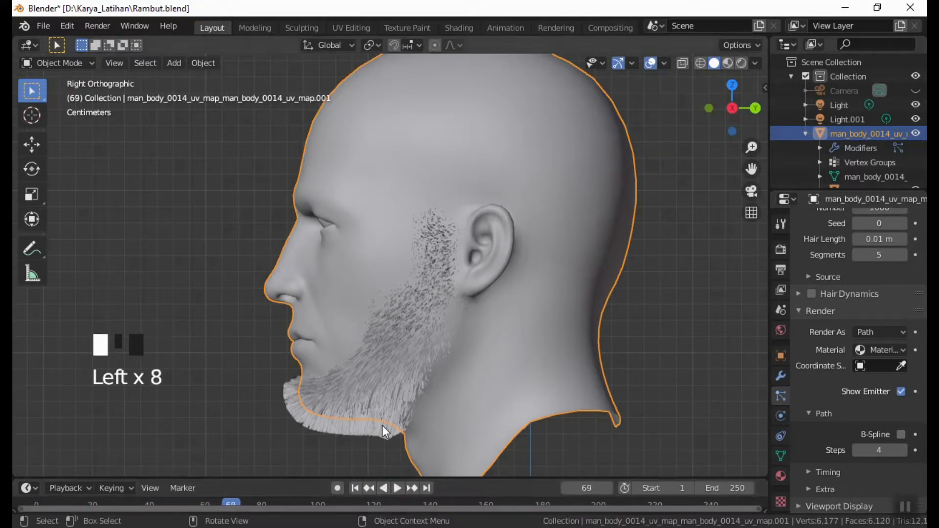
pyautogui.scroll(-1, 397, 412)
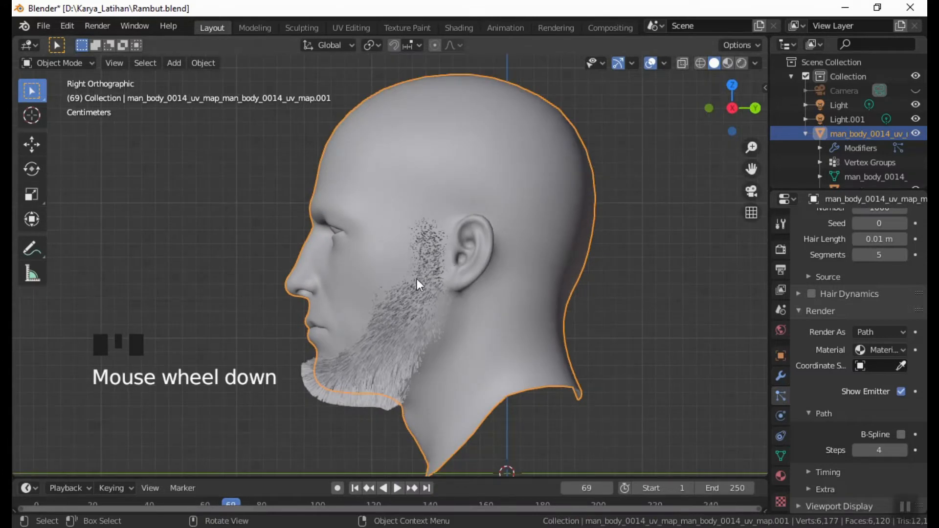
# Step: Enable Hair Dynamics for the beard particles and set the Collisions Quality to 4
pyautogui.click(811, 296)
pyautogui.click(800, 293)
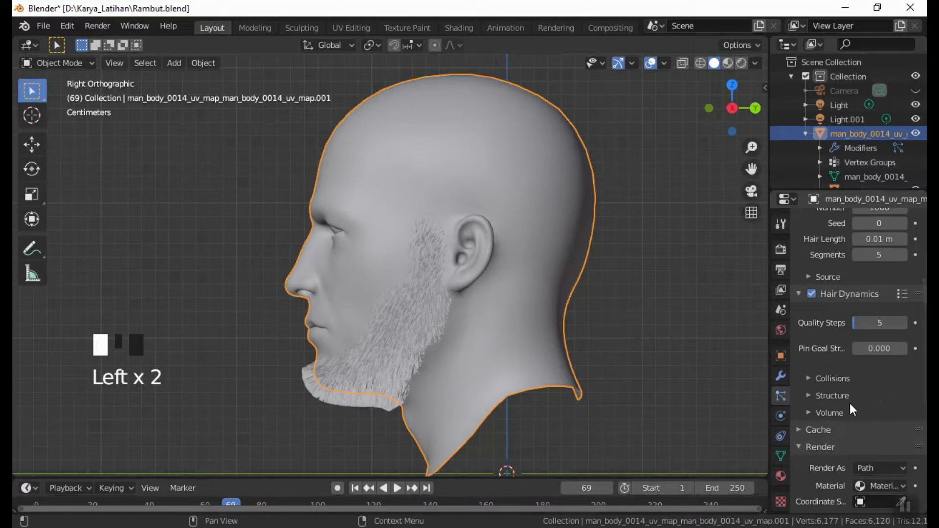
pyautogui.click(811, 378)
pyautogui.click(902, 400)
pyautogui.click(903, 399)
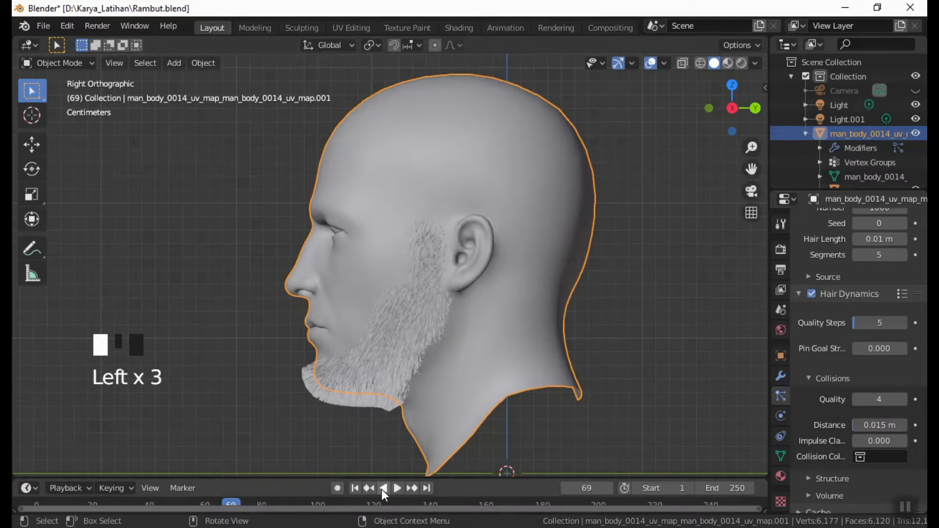
# Step: Play the hair dynamics simulation briefly from frame 1, stop it and return to the first frame
pyautogui.click(356, 490)
pyautogui.click(400, 487)
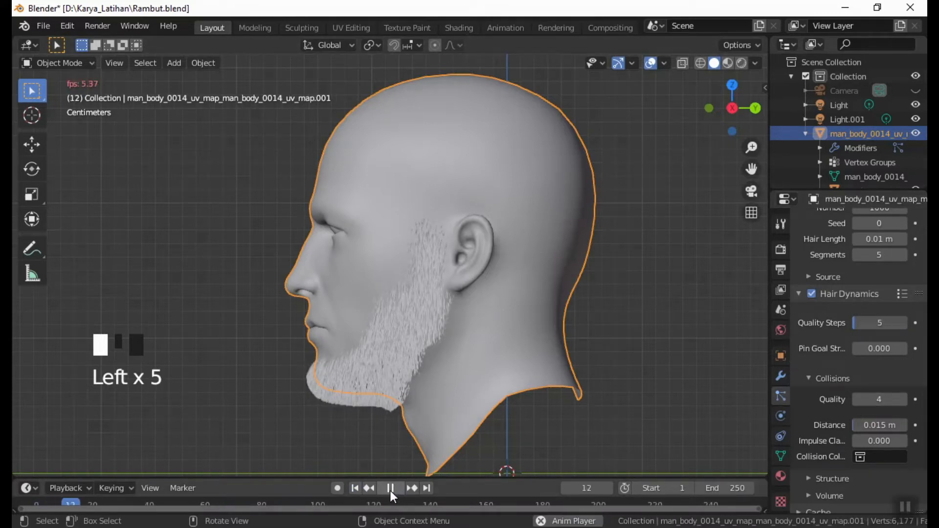
pyautogui.click(390, 490)
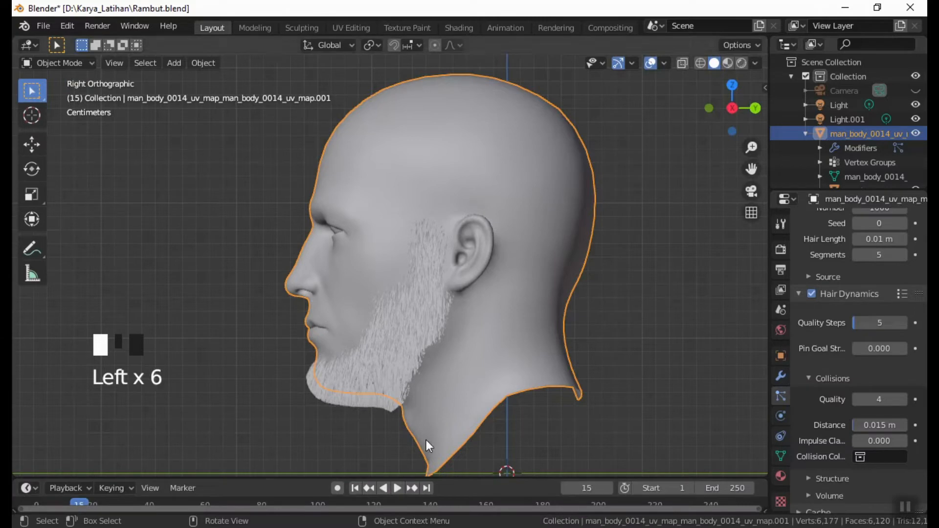
pyautogui.click(355, 488)
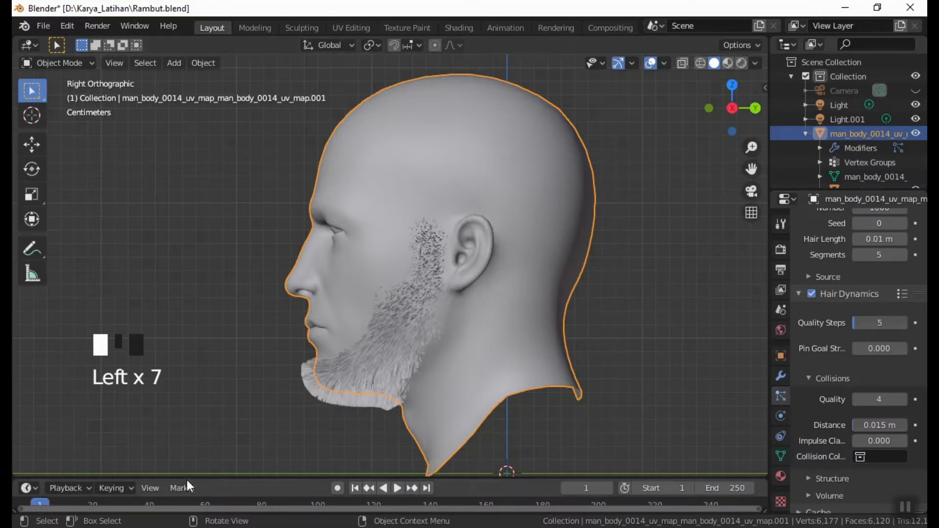
# Step: Enlarge the timeline, go to frame 12 and inspect the simulated beard from the side and front
pyautogui.moveTo(188, 475); pyautogui.dragTo(193, 455)
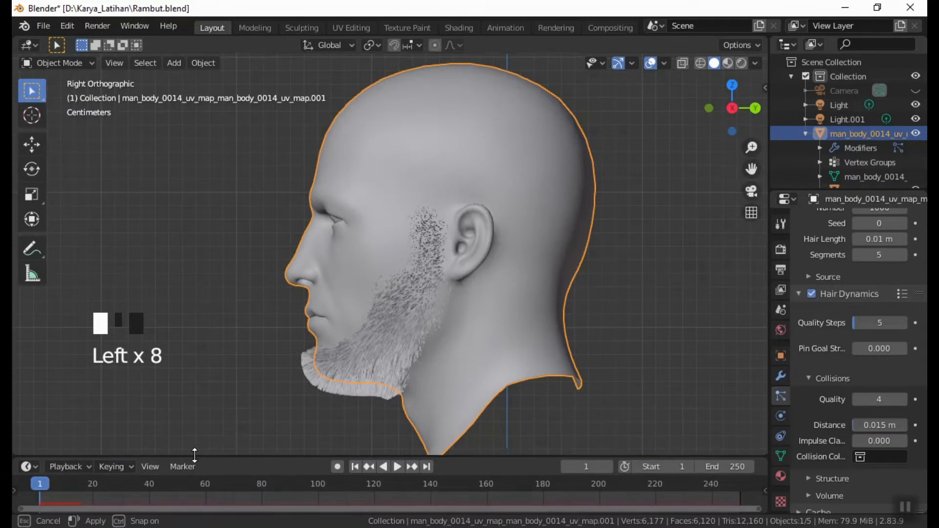
pyautogui.moveTo(37, 486); pyautogui.dragTo(71, 486)
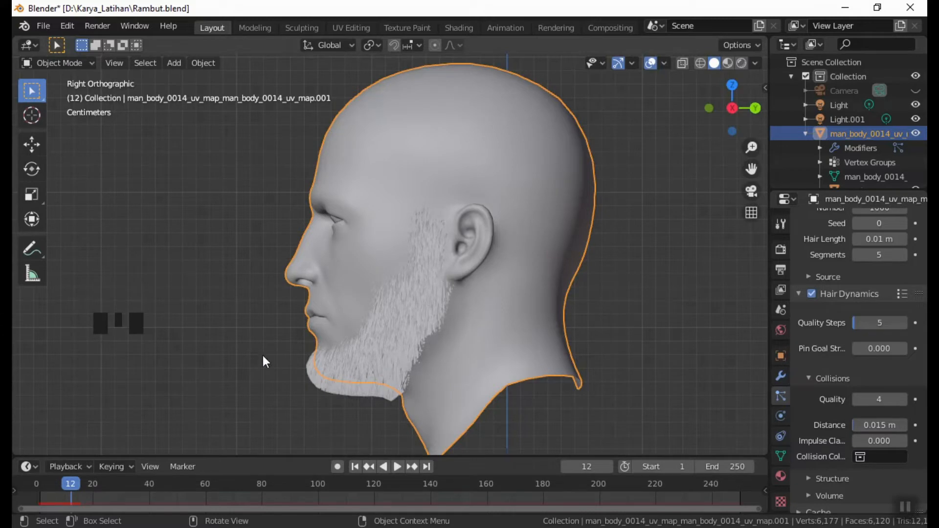
pyautogui.moveTo(247, 364); pyautogui.dragTo(275, 355, button='middle')
pyautogui.scroll(-2, 368, 327)
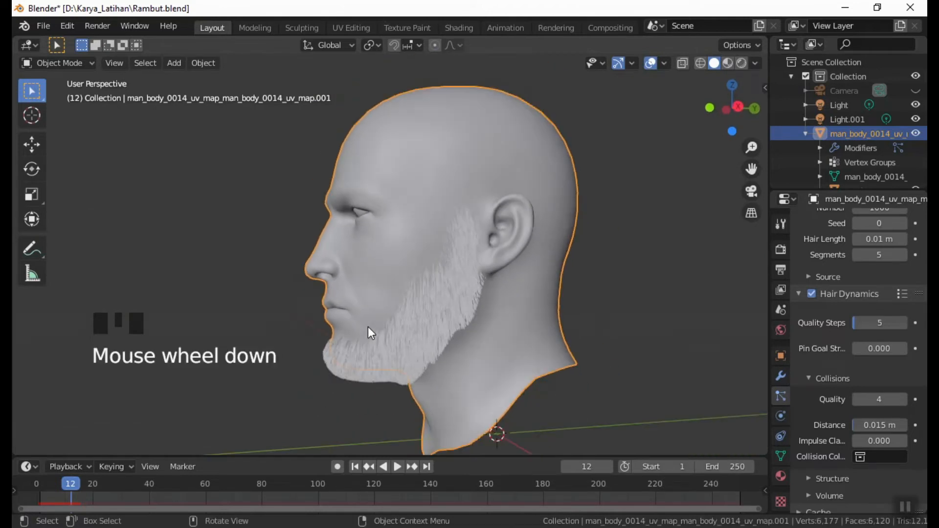
pyautogui.moveTo(365, 322); pyautogui.dragTo(421, 330, button='middle')
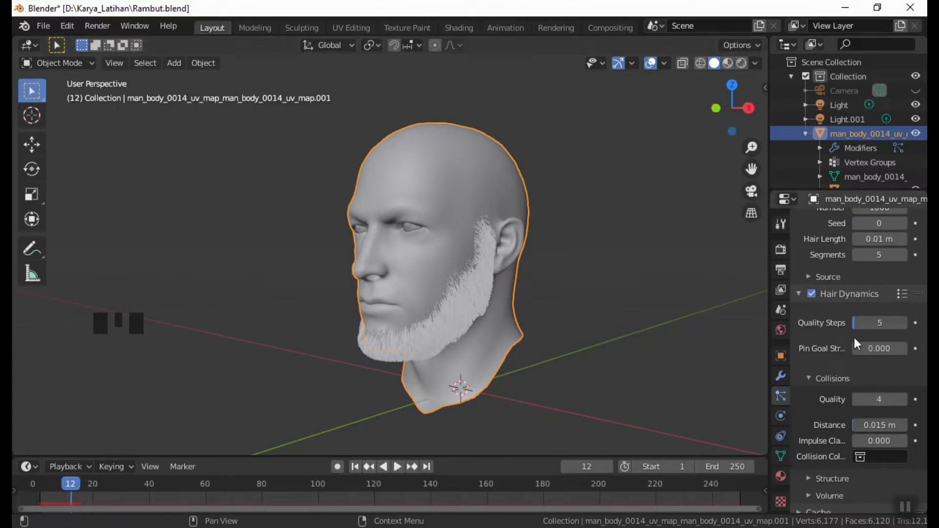
# Step: Enable the Advanced hair options, replay the simulation from frame 1 to frame 28 and inspect the beard from several angles
pyautogui.scroll(3, 883, 346)
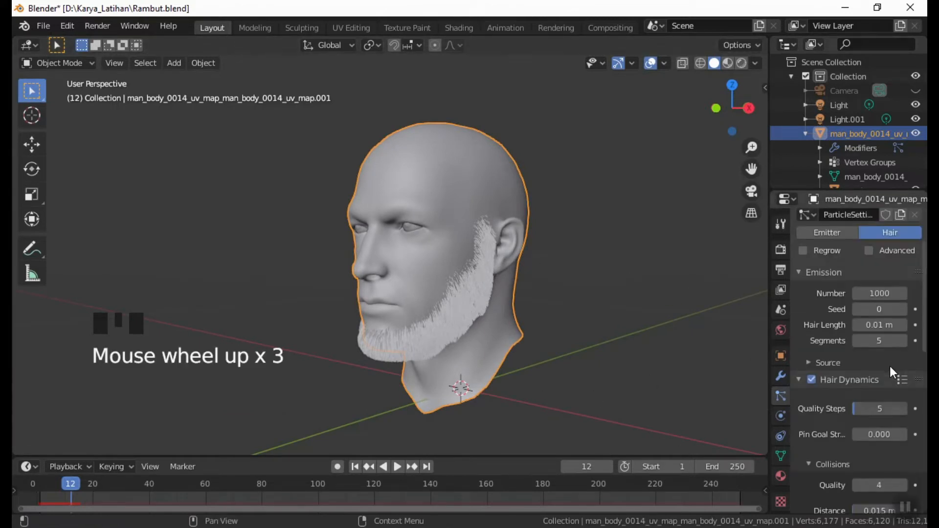
pyautogui.click(870, 251)
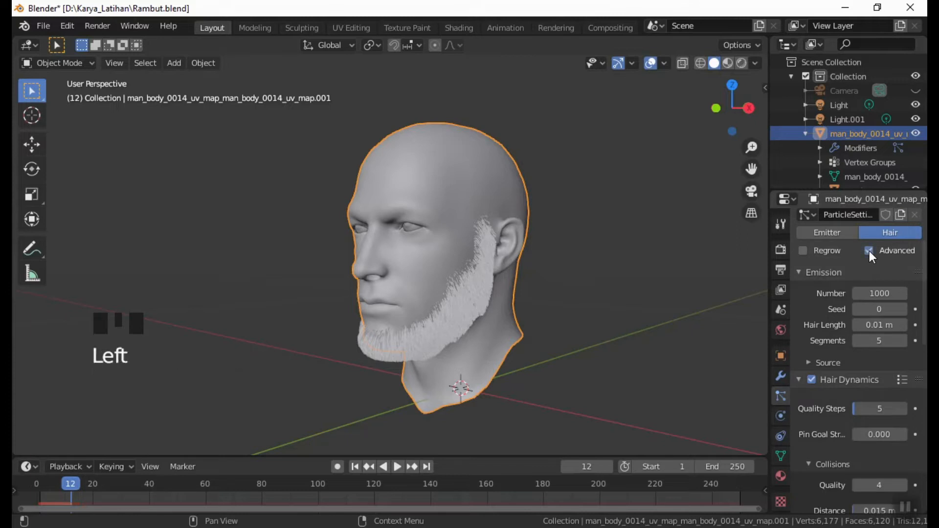
pyautogui.click(356, 468)
pyautogui.click(398, 467)
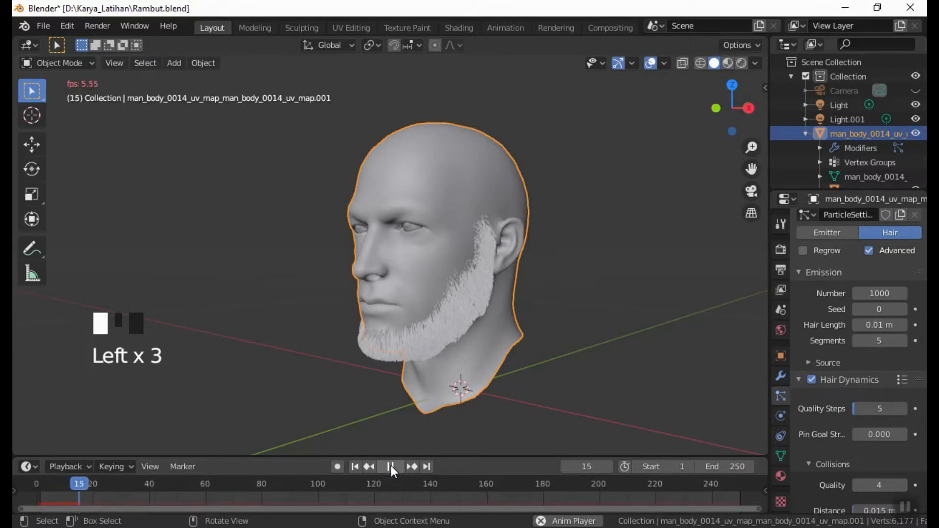
pyautogui.click(391, 466)
pyautogui.moveTo(555, 352); pyautogui.dragTo(611, 328, button='middle')
pyautogui.moveTo(284, 319); pyautogui.dragTo(299, 347, button='middle')
pyautogui.scroll(3, 411, 344)
pyautogui.scroll(-2, 414, 341)
pyautogui.moveTo(512, 237); pyautogui.dragTo(553, 248, button='middle')
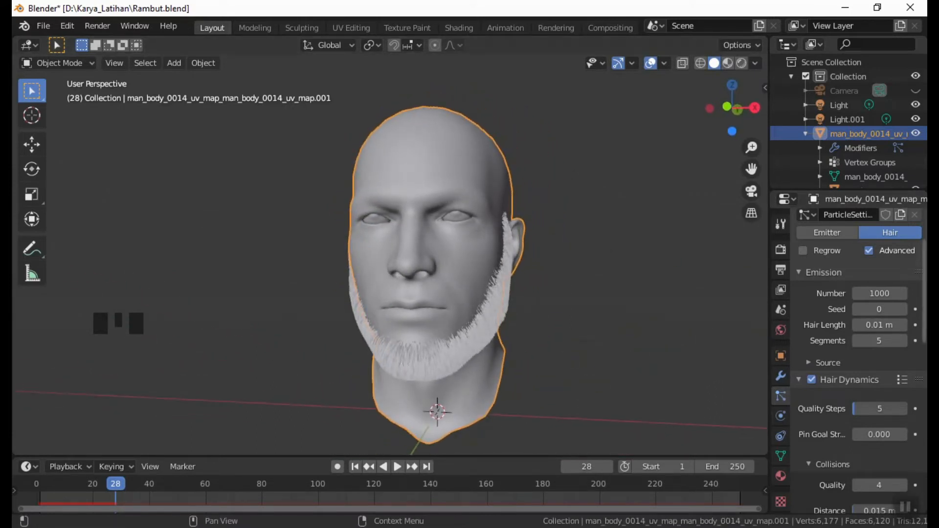
# Step: Add a second material slot to the head mesh and create a new material in it
pyautogui.click(799, 380)
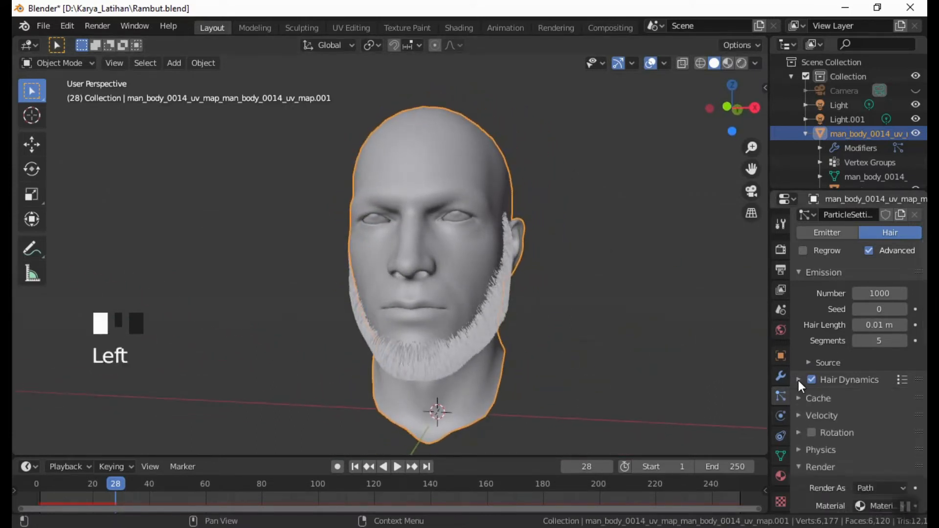
pyautogui.click(800, 271)
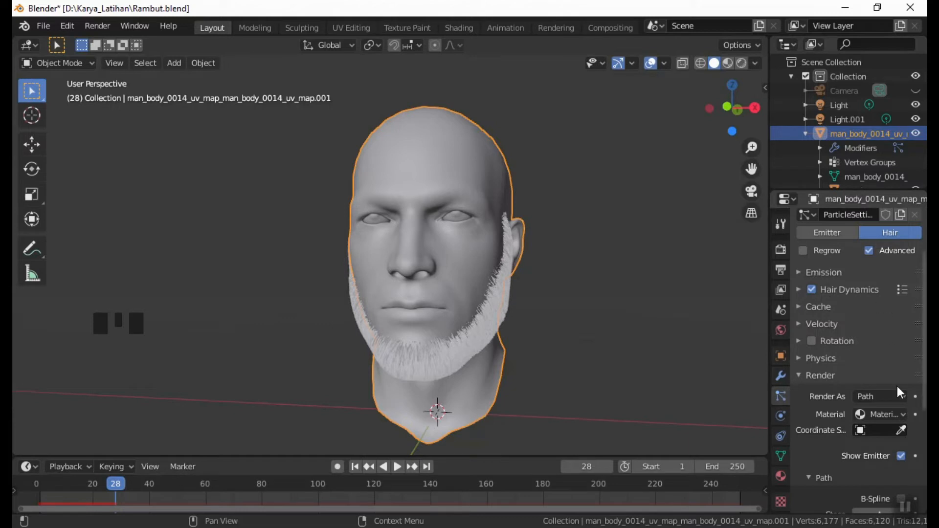
pyautogui.click(784, 478)
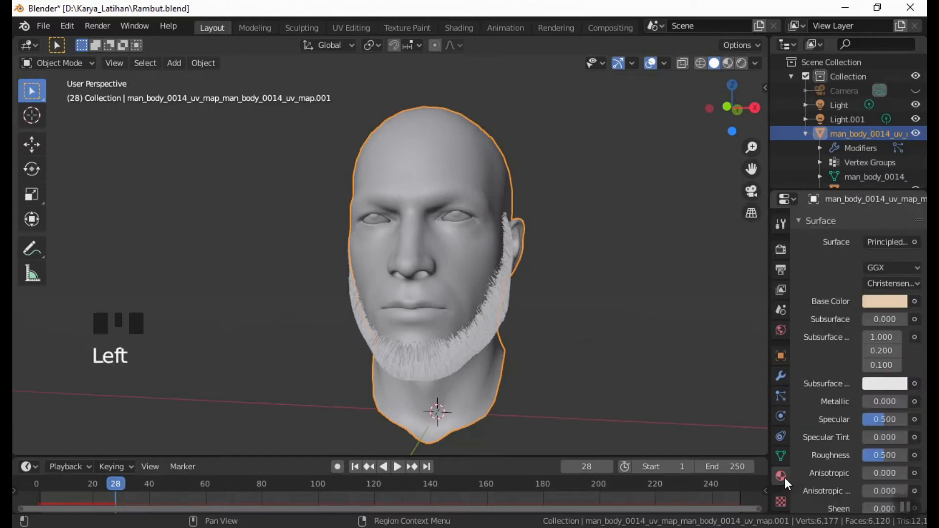
pyautogui.scroll(3, 880, 372)
pyautogui.scroll(2, 881, 371)
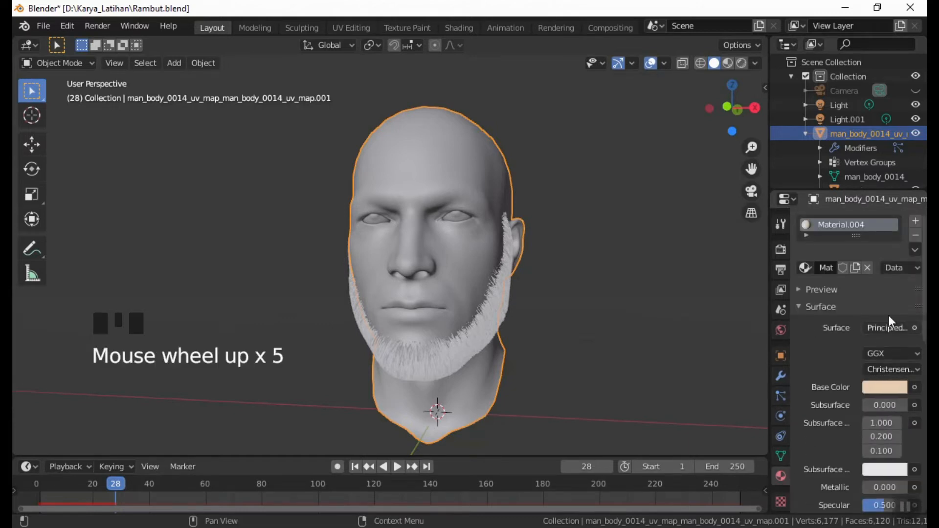
pyautogui.click(915, 222)
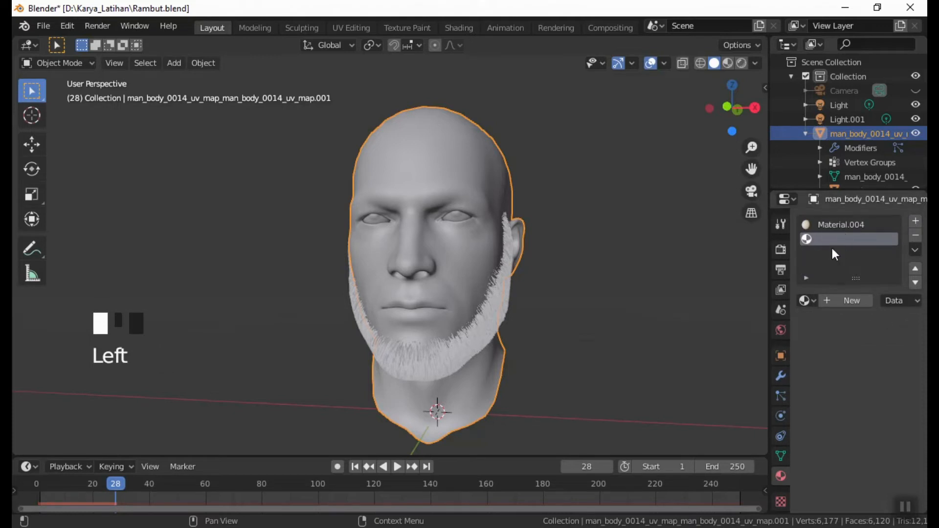
pyautogui.click(845, 300)
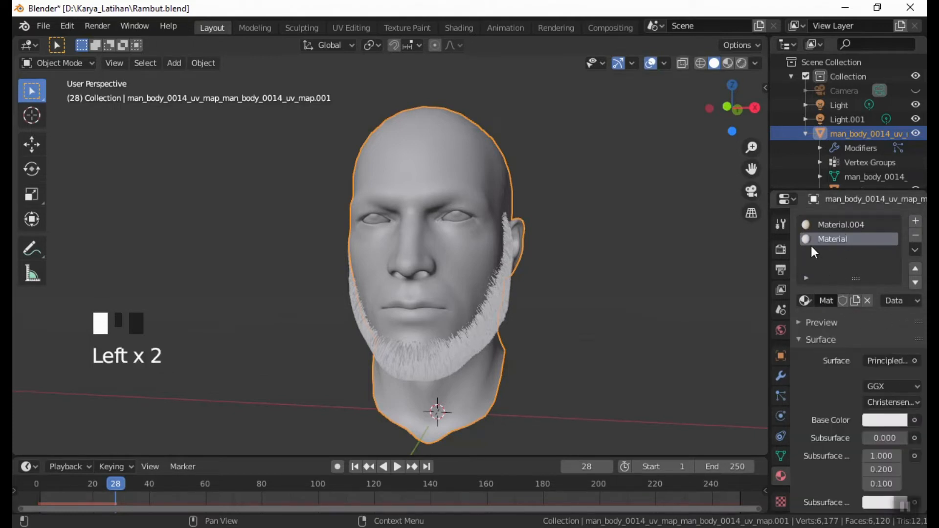
# Step: Rename the new material WARNA JENGGOT and set its surface shader to Principled Hair BSDF
pyautogui.tripleClick(833, 239)
pyautogui.write('WARNA')
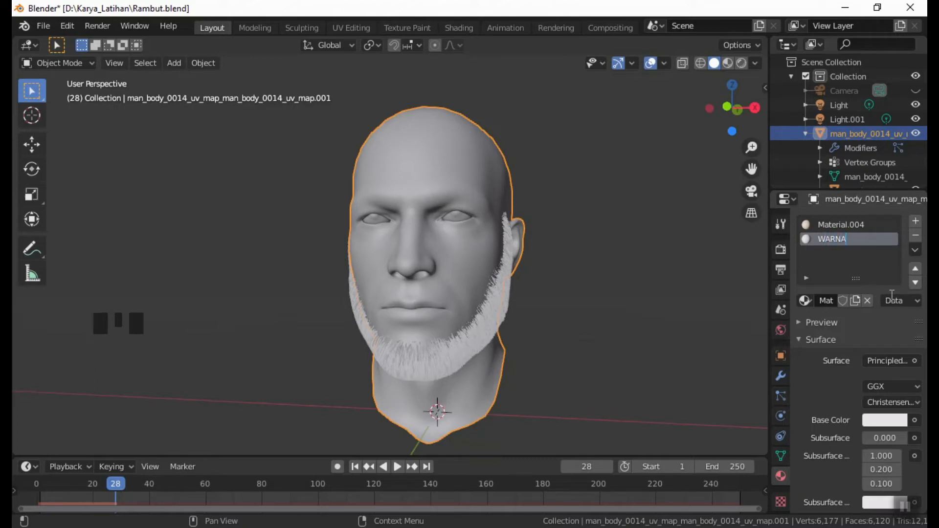
pyautogui.write(' JENGGOT')
pyautogui.press('Return')
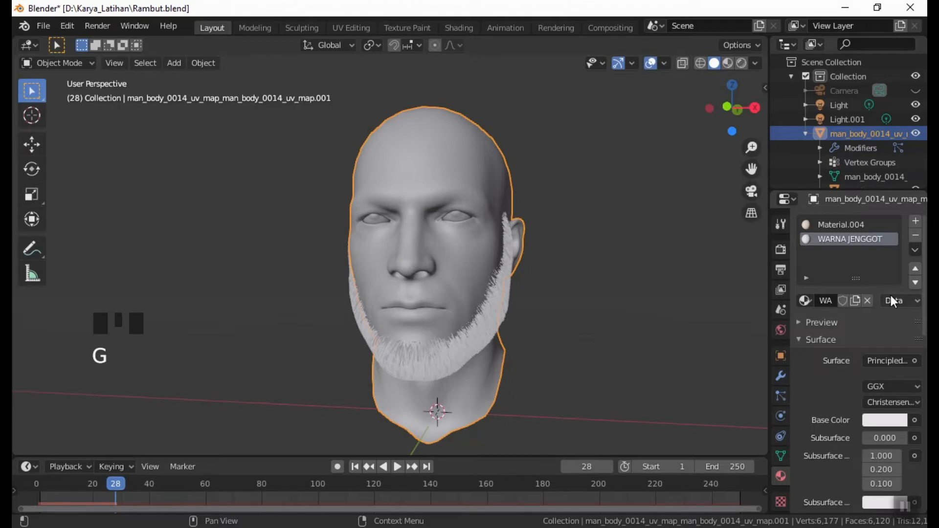
pyautogui.click(899, 360)
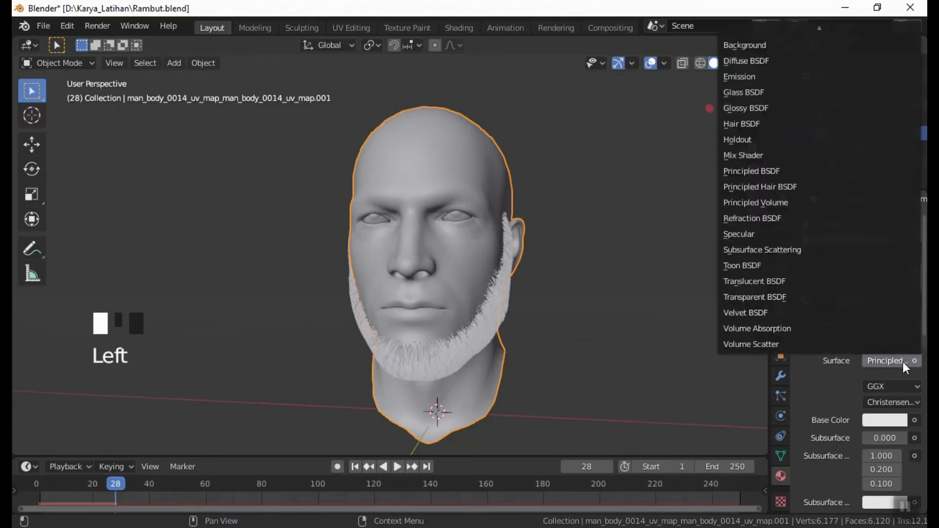
pyautogui.click(786, 189)
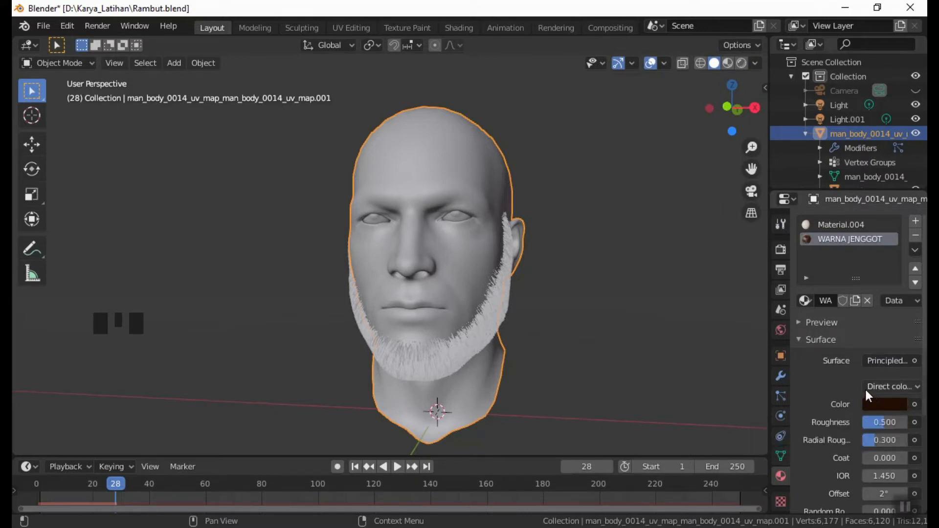
# Step: Assign the WARNA JENGGOT material to the beard's hair particles and enable B-Spline for the rendered hair paths
pyautogui.scroll(-2, 854, 381)
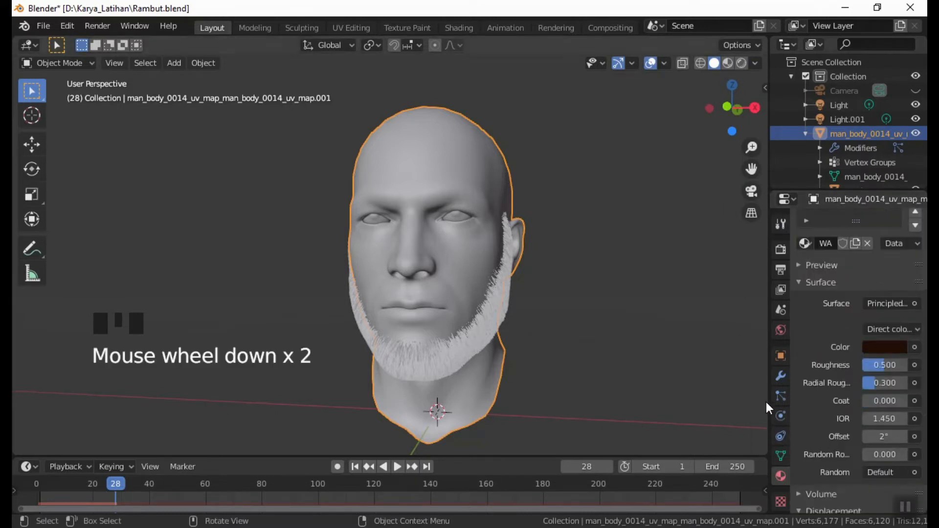
pyautogui.click(780, 396)
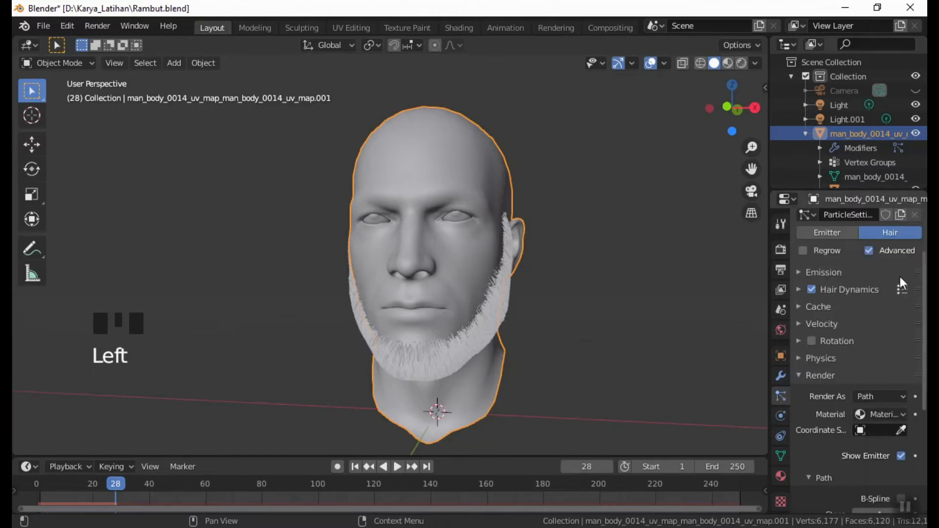
pyautogui.scroll(-2, 832, 313)
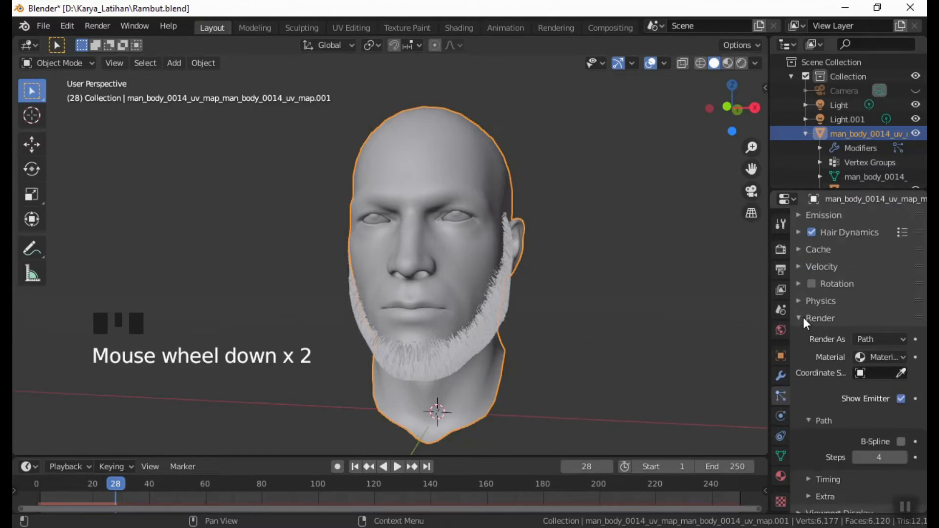
pyautogui.click(889, 357)
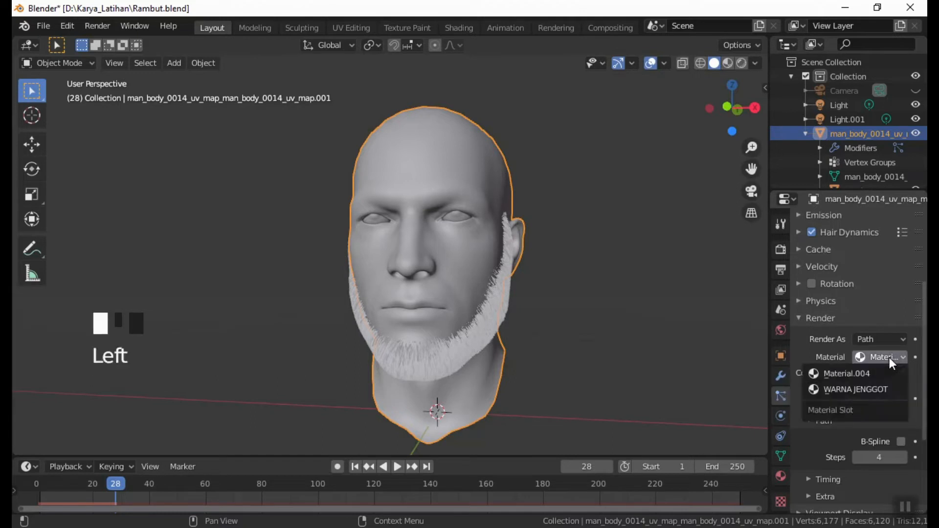
pyautogui.click(875, 387)
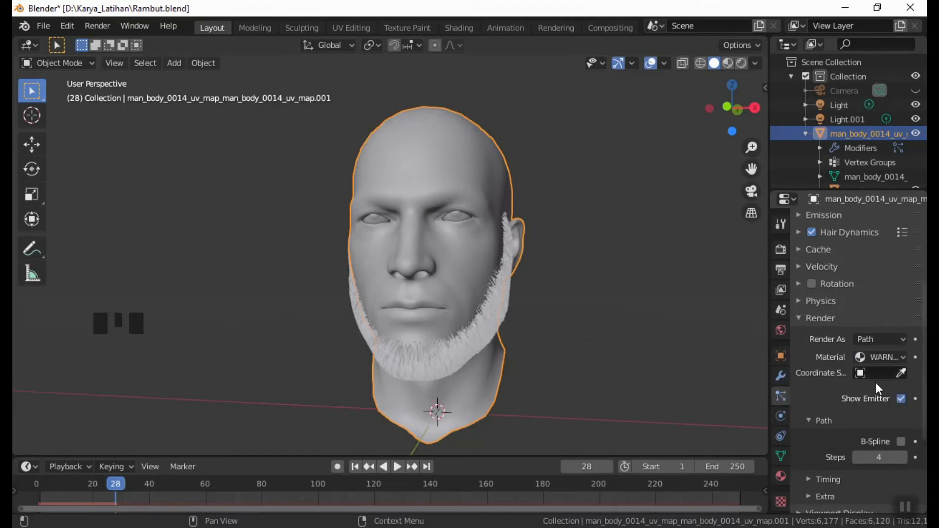
pyautogui.scroll(-1, 878, 388)
pyautogui.click(899, 415)
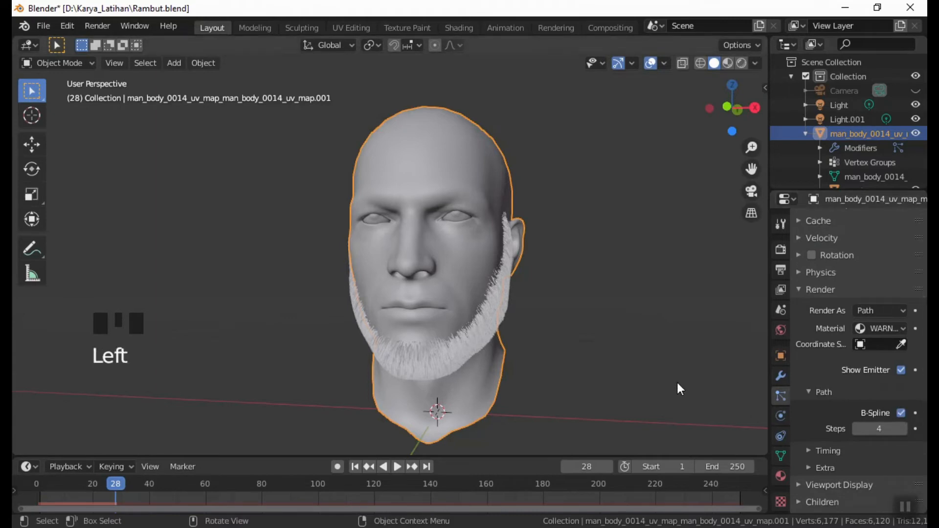
# Step: Preview the beard in rendered viewport shading with the overlays hidden, inspecting it from the side, front and a three-quarter angle
pyautogui.moveTo(630, 299)
pyautogui.mouseDown(button='middle')
pyautogui.moveTo(598, 317)
pyautogui.moveTo(479, 288)
pyautogui.moveTo(516, 319)
pyautogui.moveTo(642, 307)
pyautogui.mouseUp(button='middle')
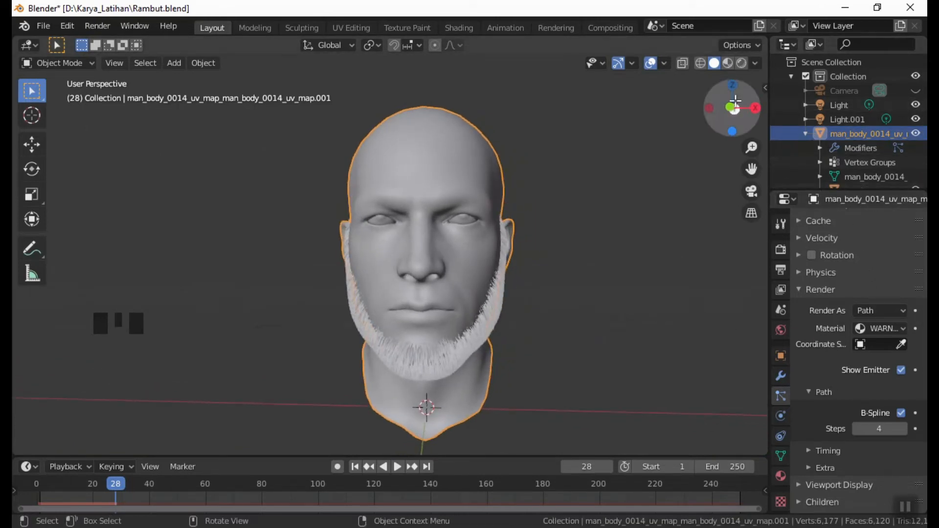
pyautogui.click(741, 63)
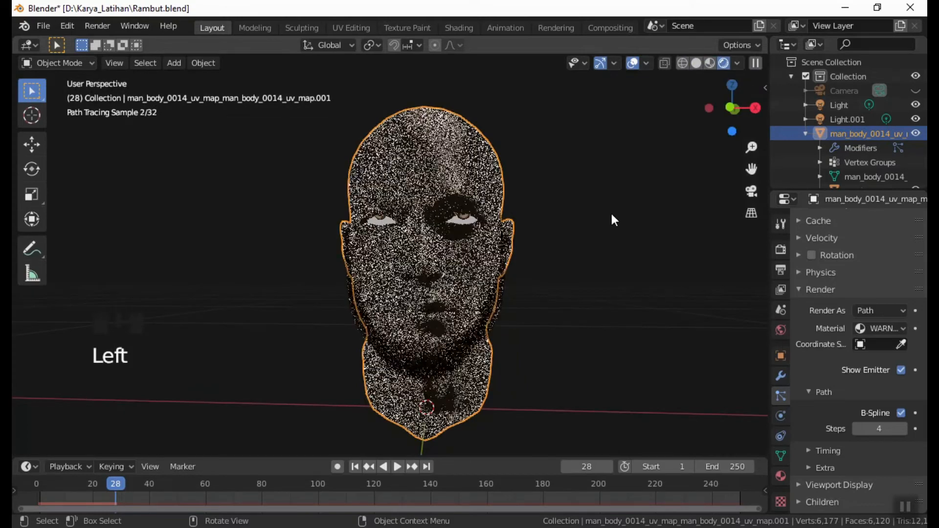
pyautogui.moveTo(583, 348)
pyautogui.mouseDown(button='middle')
pyautogui.moveTo(585, 365)
pyautogui.moveTo(569, 360)
pyautogui.mouseUp(button='middle')
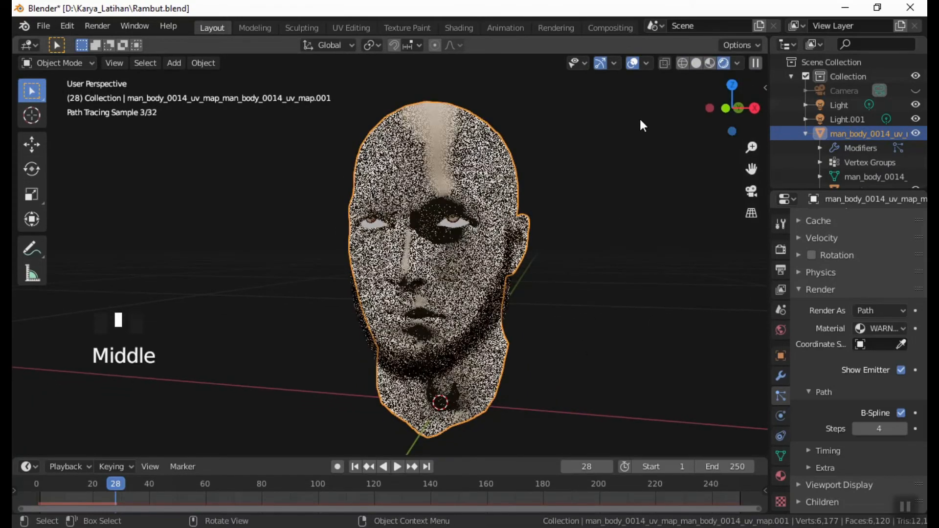
pyautogui.click(633, 63)
pyautogui.keyDown('shift'); pyautogui.moveTo(479, 385); pyautogui.dragTo(454, 321, button='middle'); pyautogui.keyUp('shift')
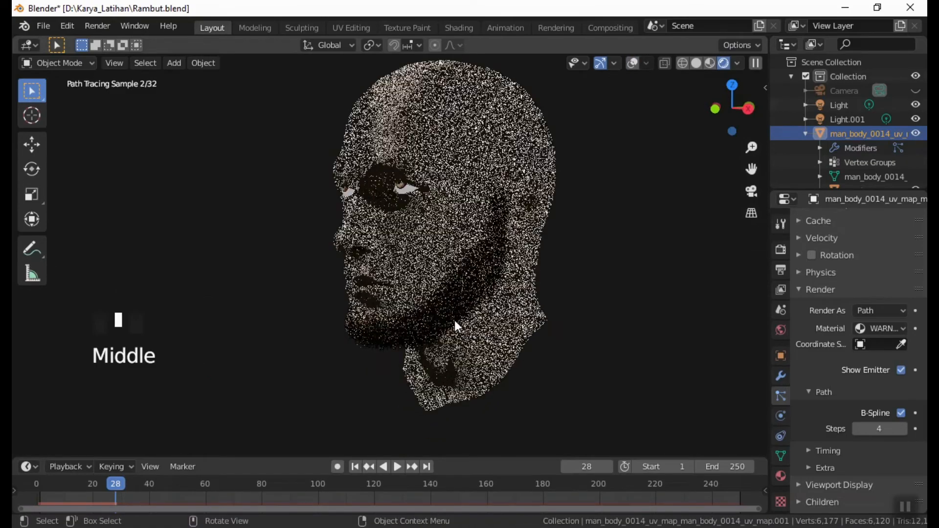
pyautogui.press('KP_3')
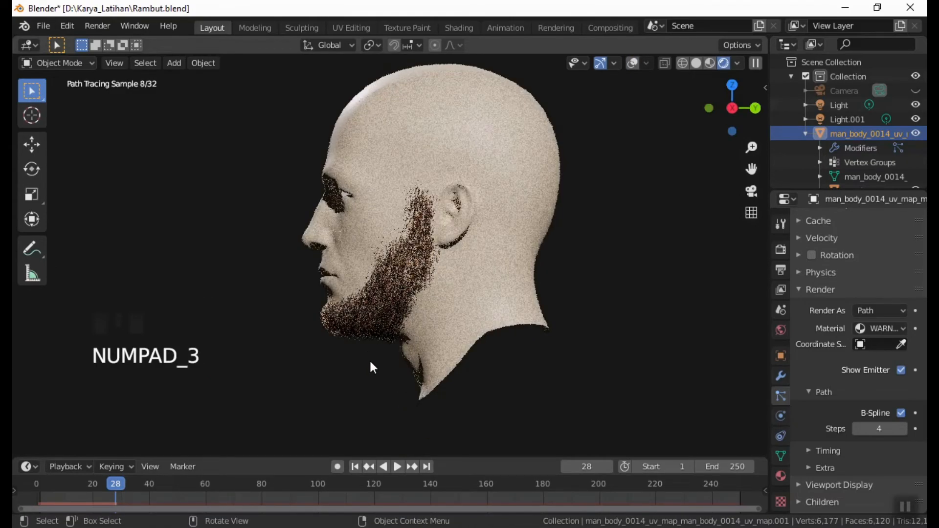
pyautogui.scroll(2, 373, 366)
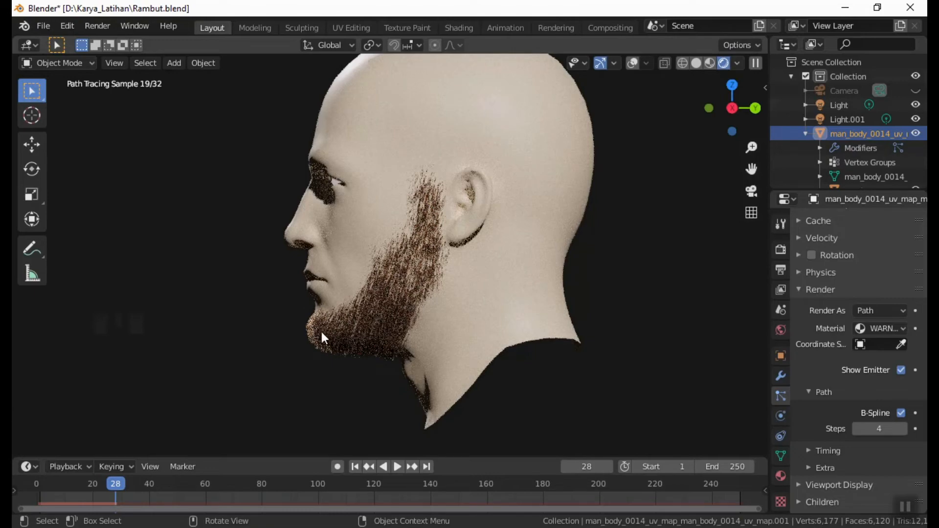
pyautogui.press('KP_1')
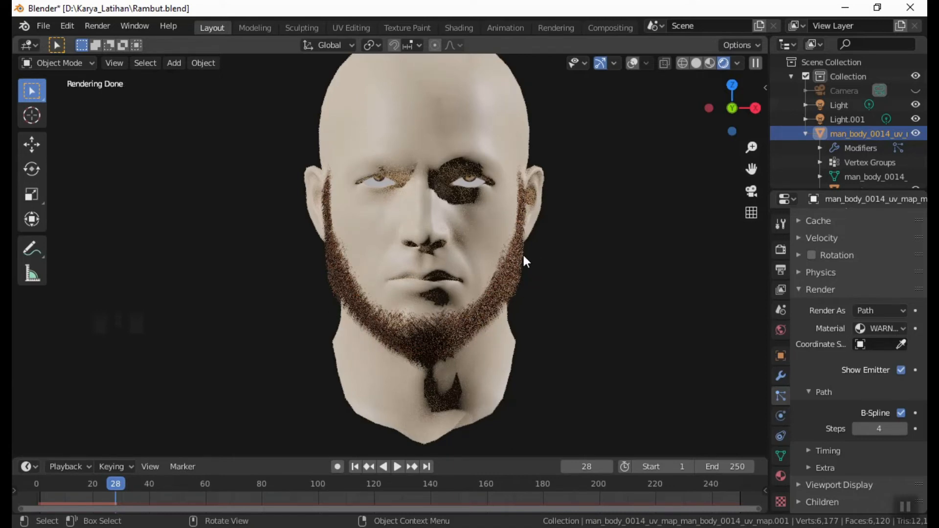
pyautogui.keyDown('shift'); pyautogui.moveTo(532, 247); pyautogui.dragTo(541, 276, button='middle'); pyautogui.keyUp('shift')
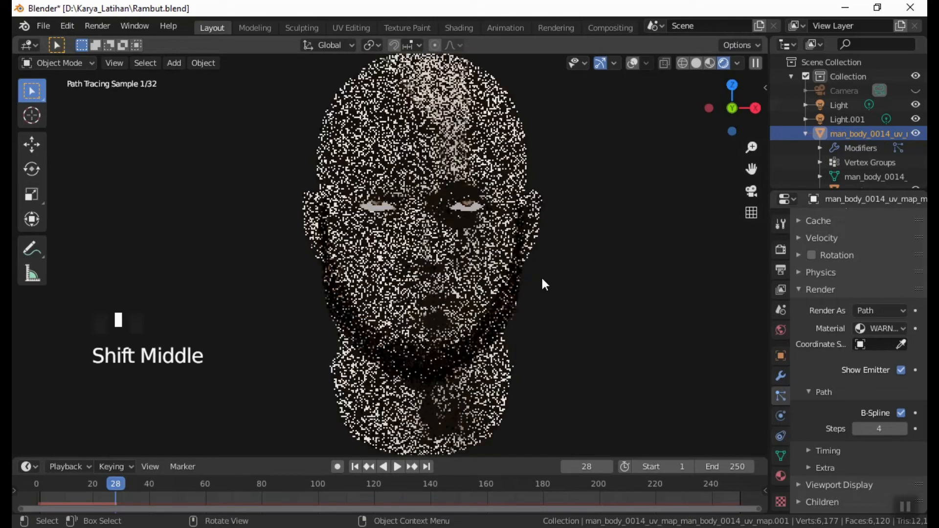
pyautogui.moveTo(609, 315); pyautogui.dragTo(506, 315, button='middle')
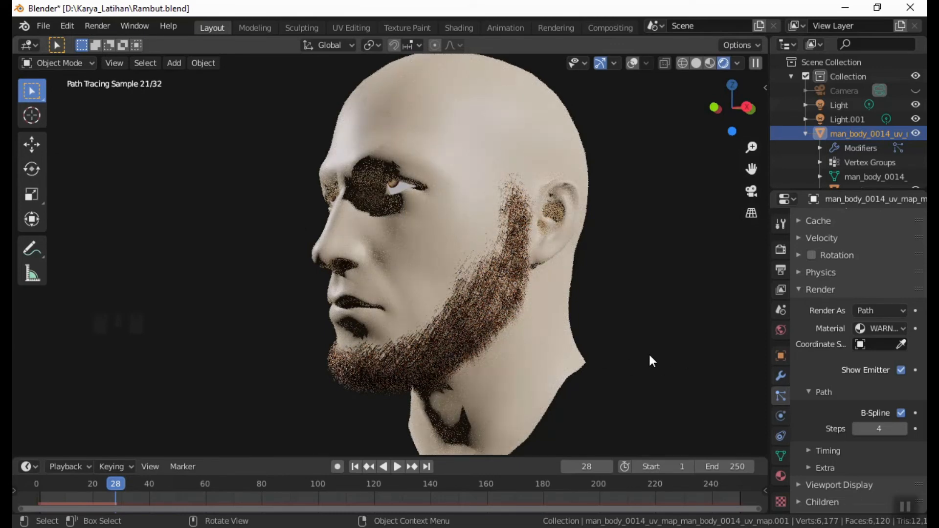
# Step: Set the emission number of the beard's hair particle system to 2000
pyautogui.scroll(7, 874, 372)
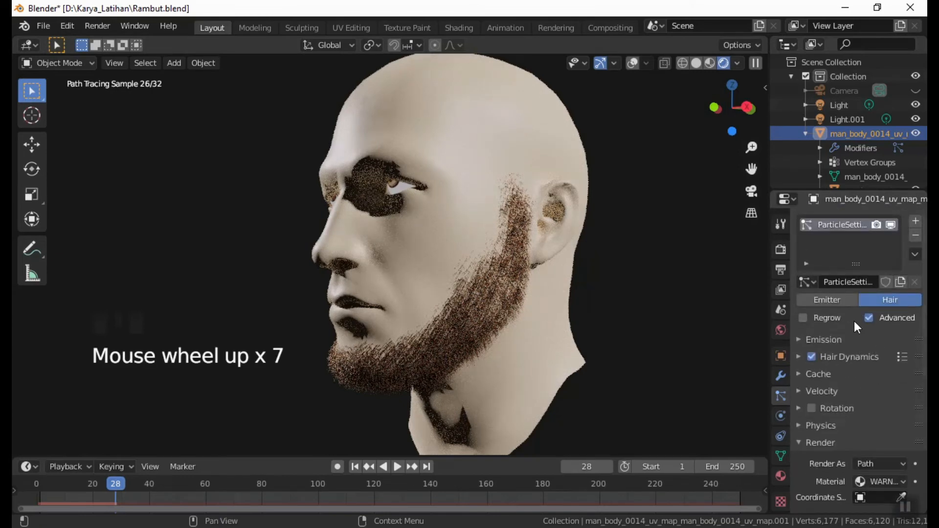
pyautogui.click(798, 340)
pyautogui.click(870, 361)
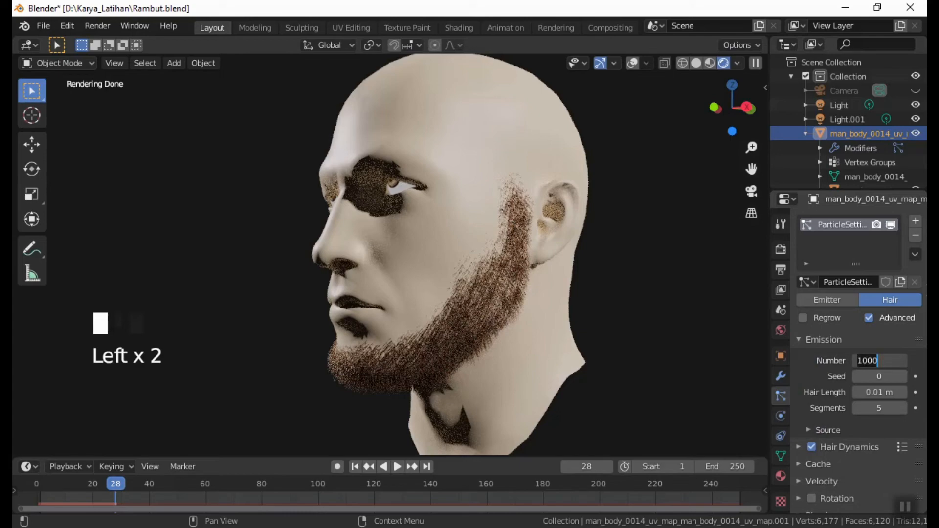
pyautogui.write('2000')
pyautogui.press('Return')
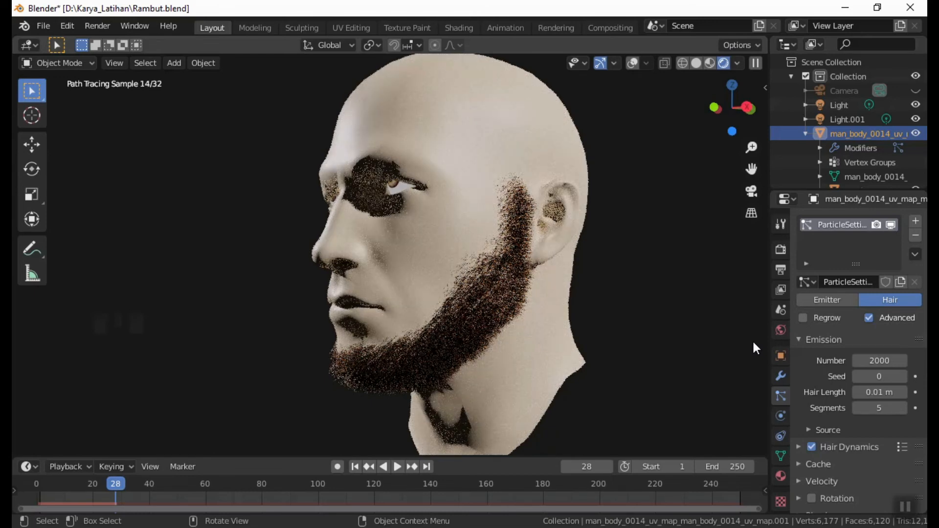
# Step: Tint the point light named Light a pale blue
pyautogui.click(846, 107)
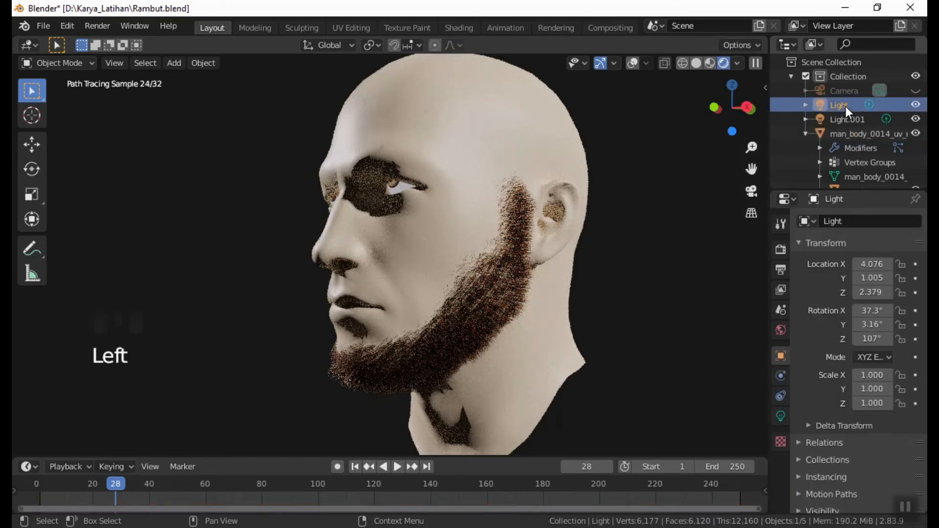
pyautogui.click(781, 417)
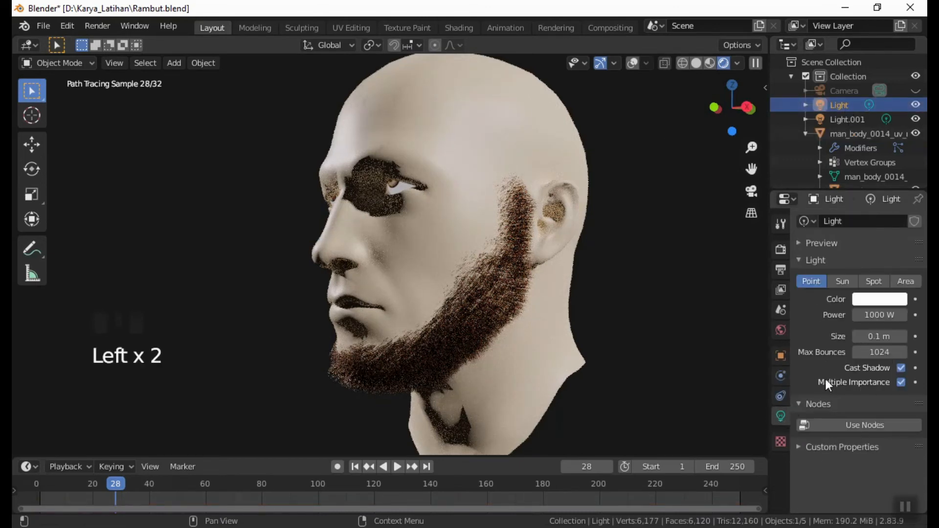
pyautogui.click(883, 302)
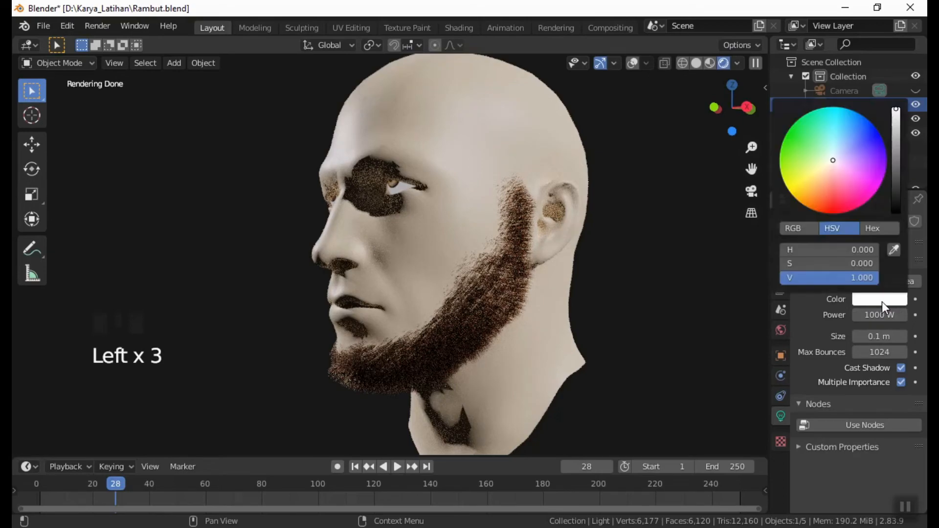
pyautogui.moveTo(832, 161)
pyautogui.mouseDown()
pyautogui.moveTo(832, 206)
pyautogui.moveTo(843, 151)
pyautogui.mouseUp()
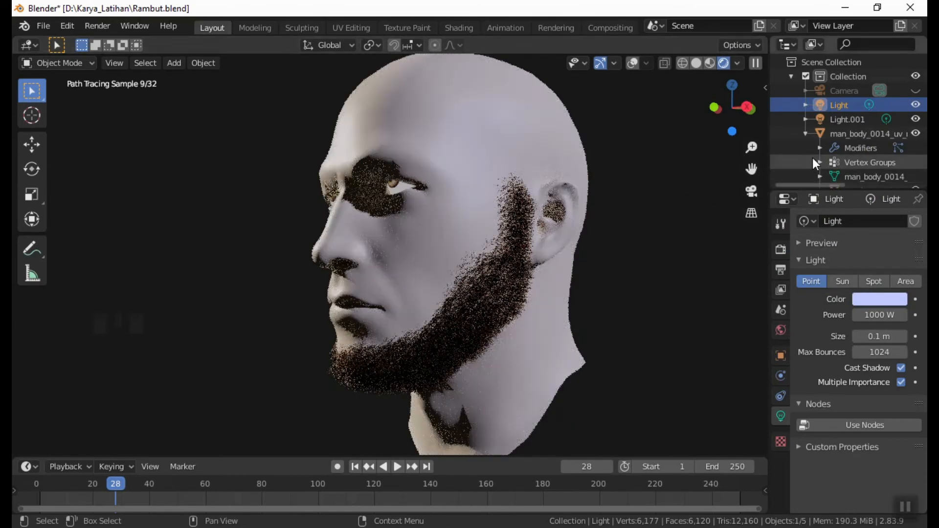
# Step: Change the colour of Light.001 to a saturated red and view the head from the front
pyautogui.click(845, 119)
pyautogui.click(895, 298)
pyautogui.moveTo(847, 191); pyautogui.dragTo(832, 212)
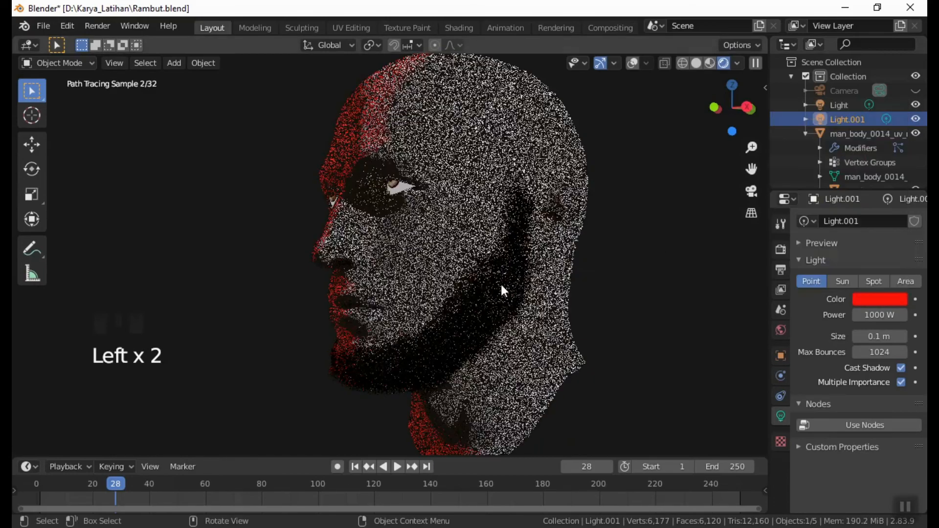
pyautogui.moveTo(335, 323); pyautogui.dragTo(427, 334, button='middle')
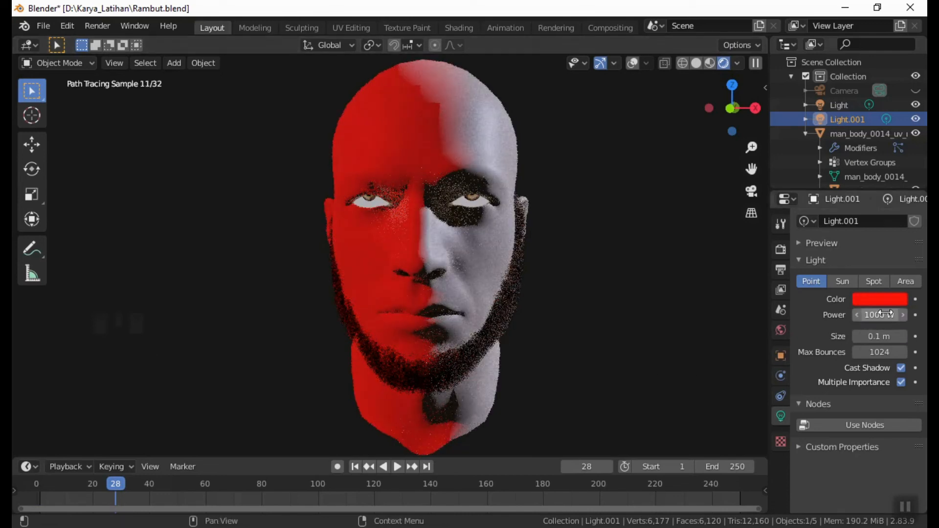
# Step: Try power values of 0.5 W, 500 W and 100 W on the red Light.001
pyautogui.click(863, 315)
pyautogui.write('.5')
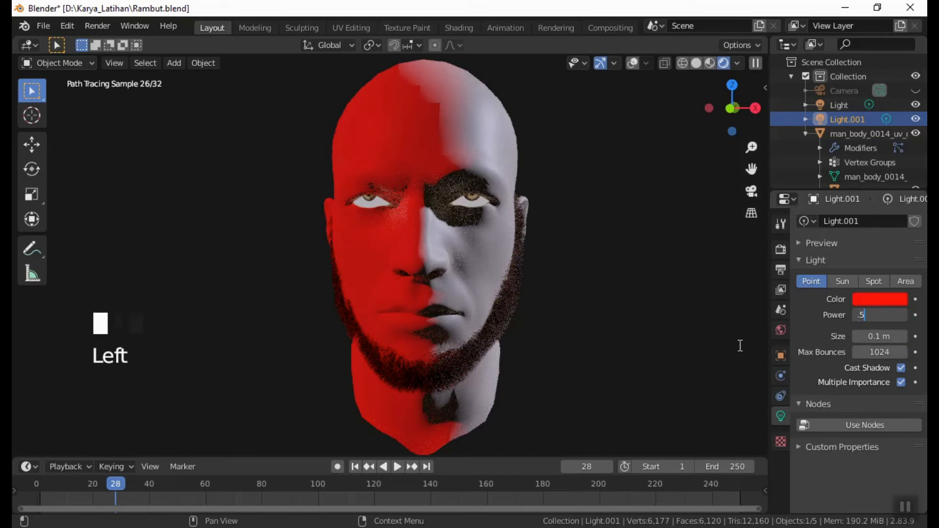
pyautogui.press('Return')
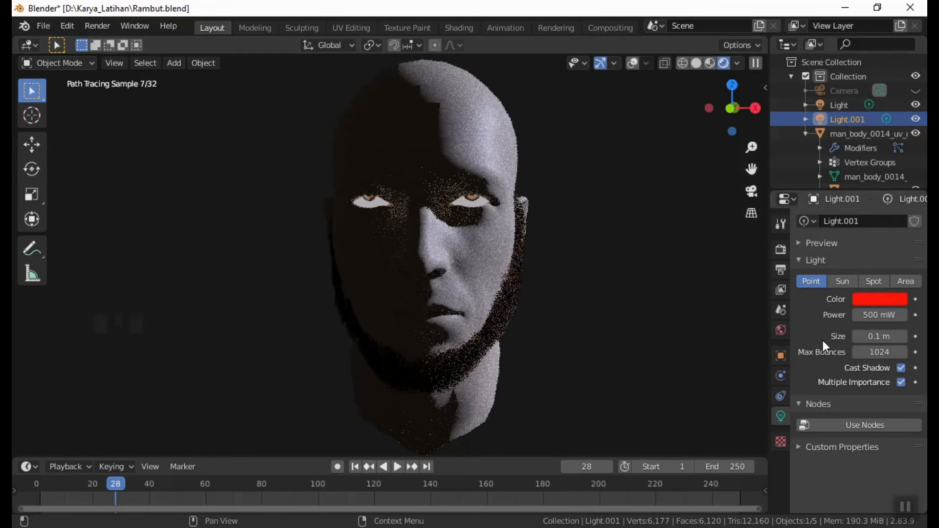
pyautogui.click(861, 315)
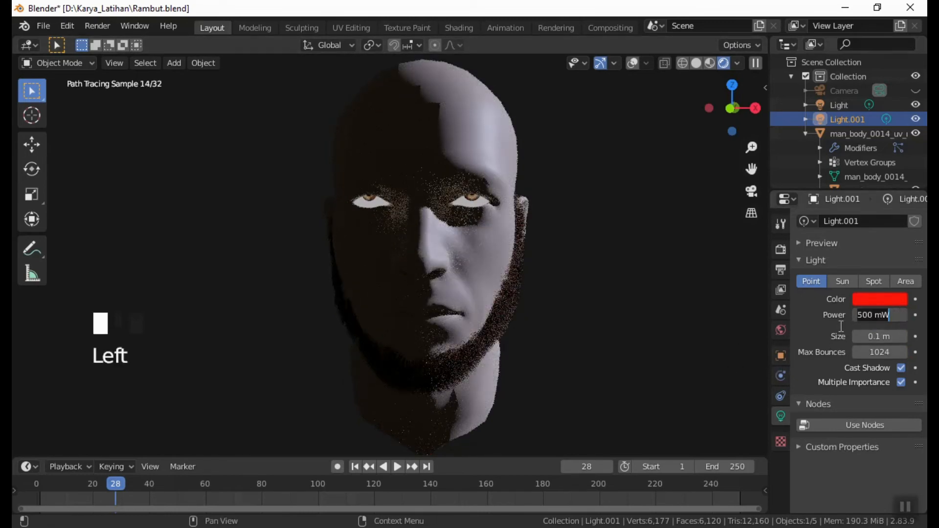
pyautogui.write('500')
pyautogui.press('Return')
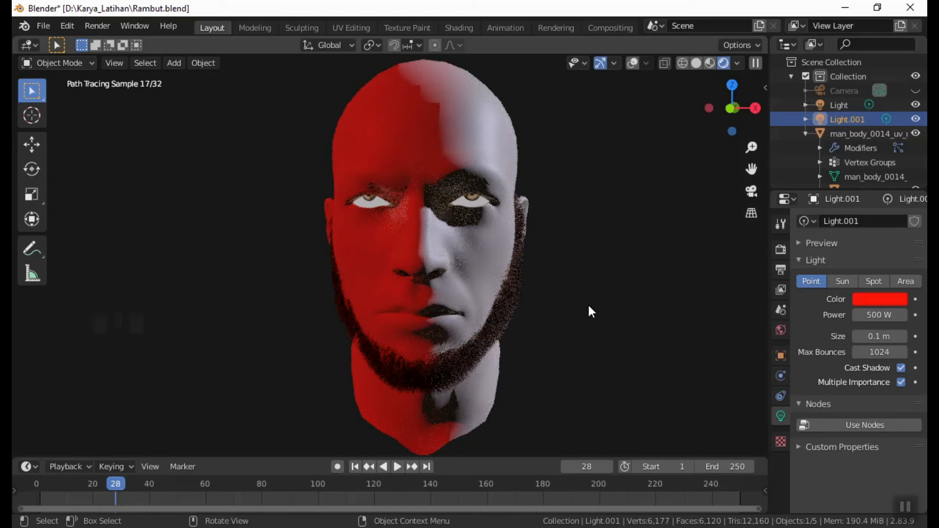
pyautogui.click(859, 316)
pyautogui.write('1')
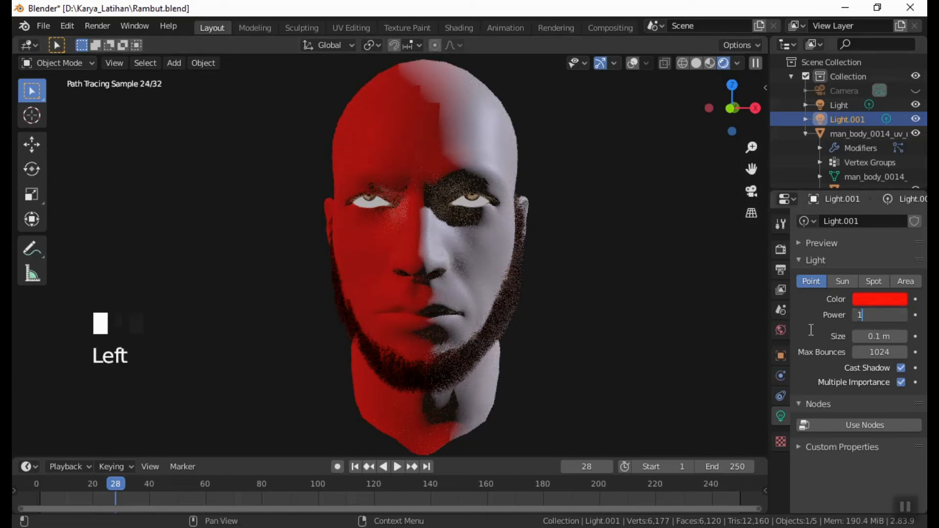
pyautogui.write('00')
pyautogui.press('Return')
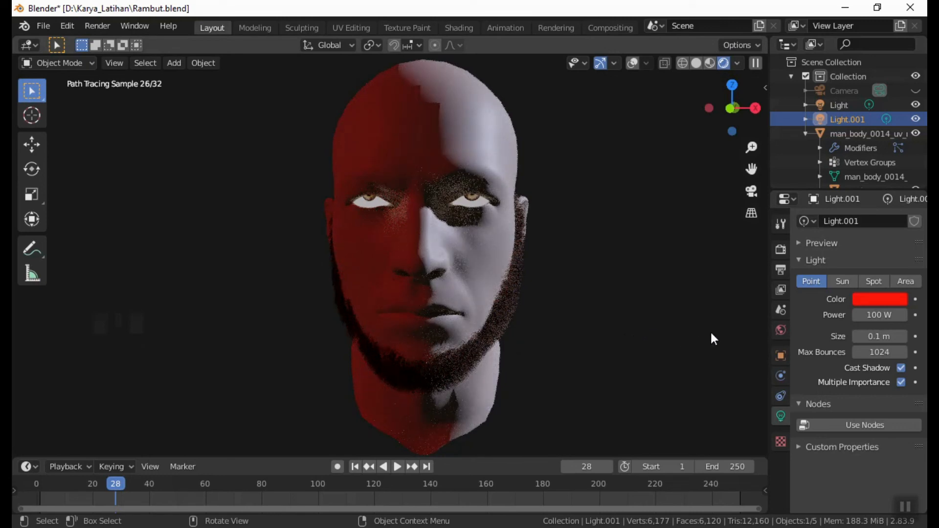
# Step: Set the power of Light.001 to 300 W and check the lit beard from a three-quarter angle
pyautogui.click(882, 315)
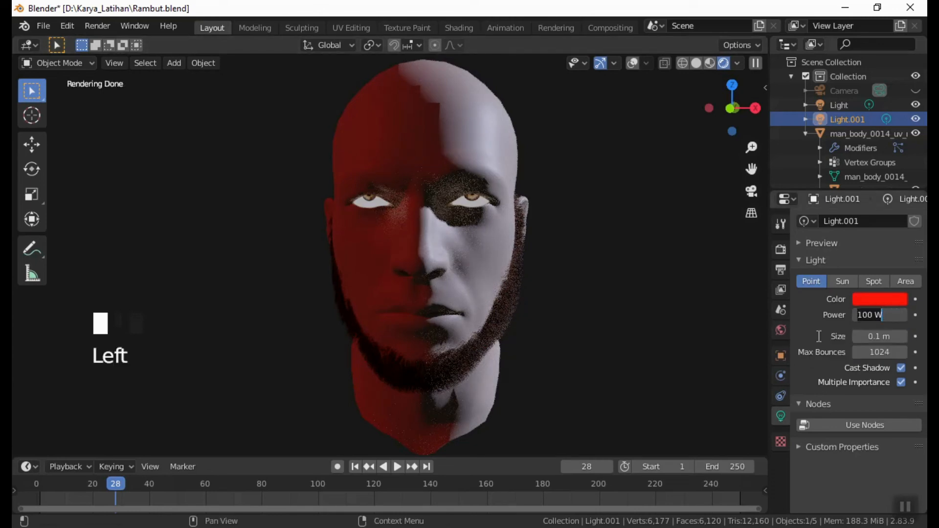
pyautogui.write('300')
pyautogui.press('Return')
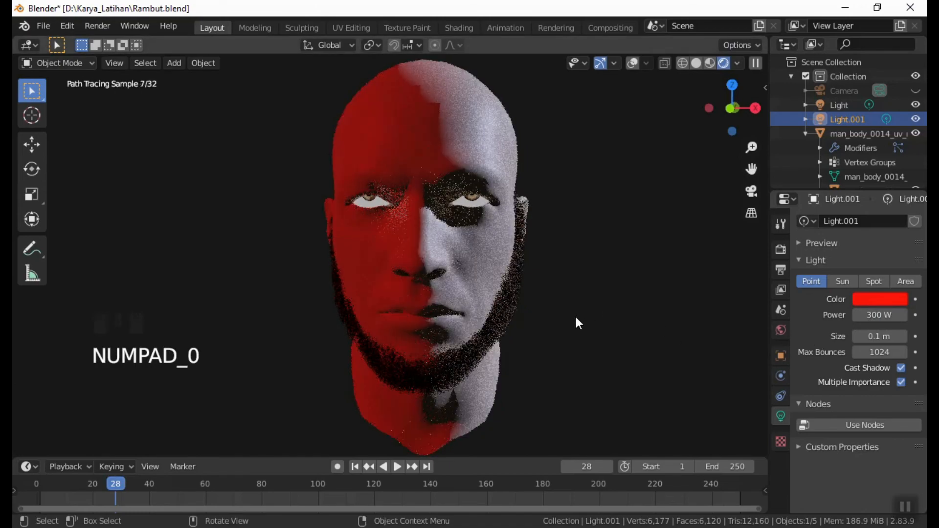
pyautogui.moveTo(560, 323); pyautogui.dragTo(506, 323, button='middle')
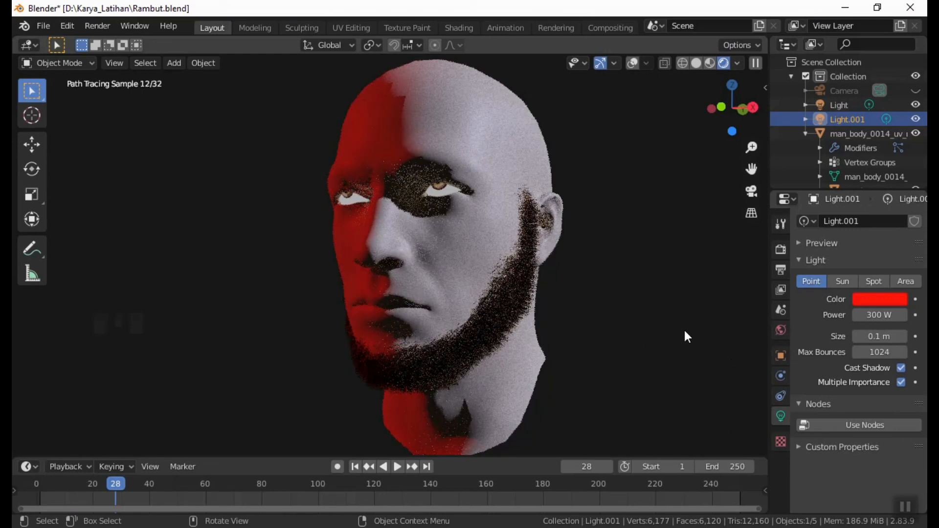
# Step: Open the scene's render settings
pyautogui.click(780, 250)
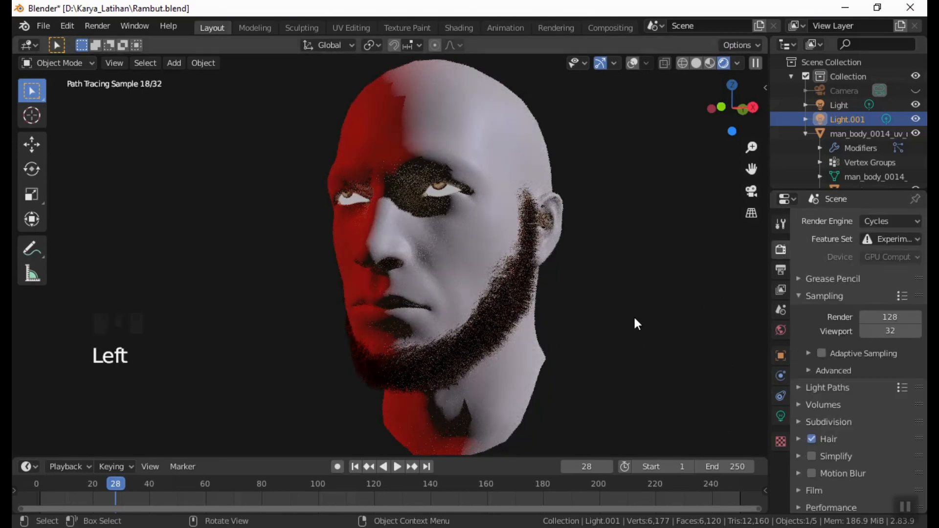